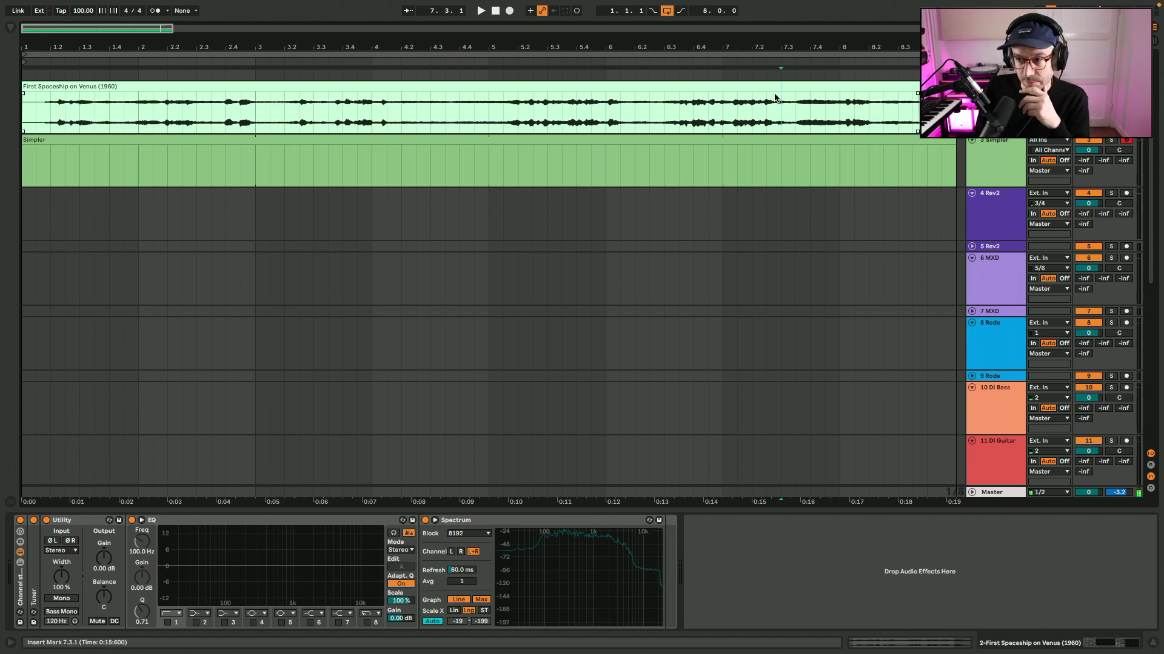
Load the First Spaceship on Venus audio clip into the empty Simpler and set the Simpler volume to 0 dB
left_click(781, 86)
left_click(860, 140)
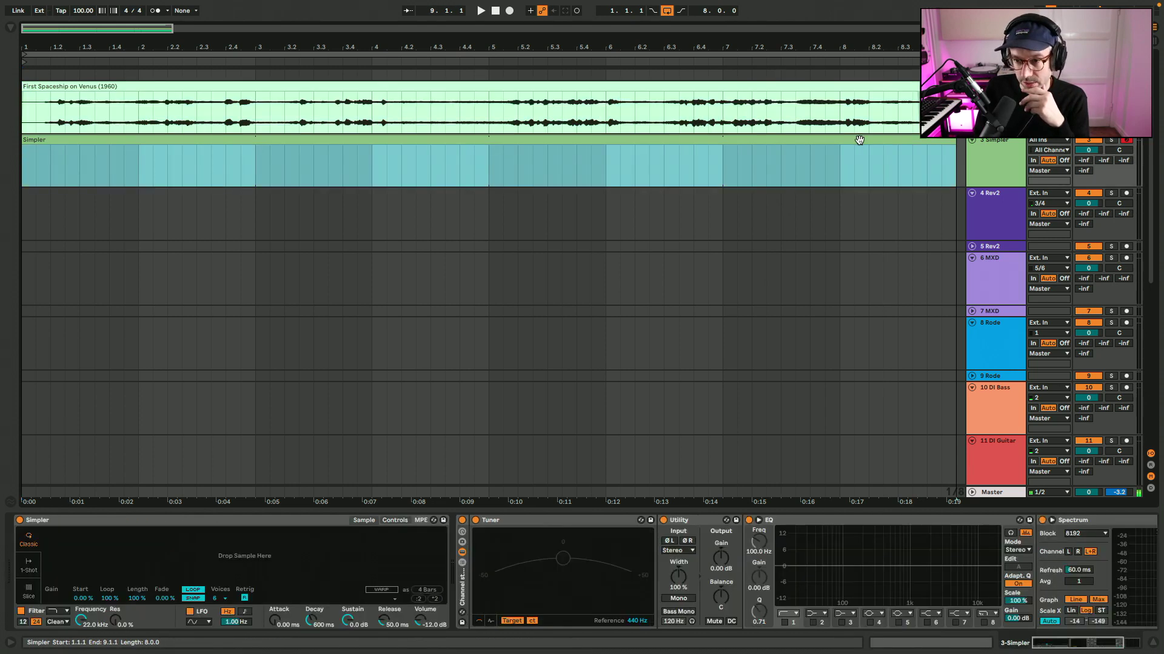
left_click_drag(820, 85, 340, 591)
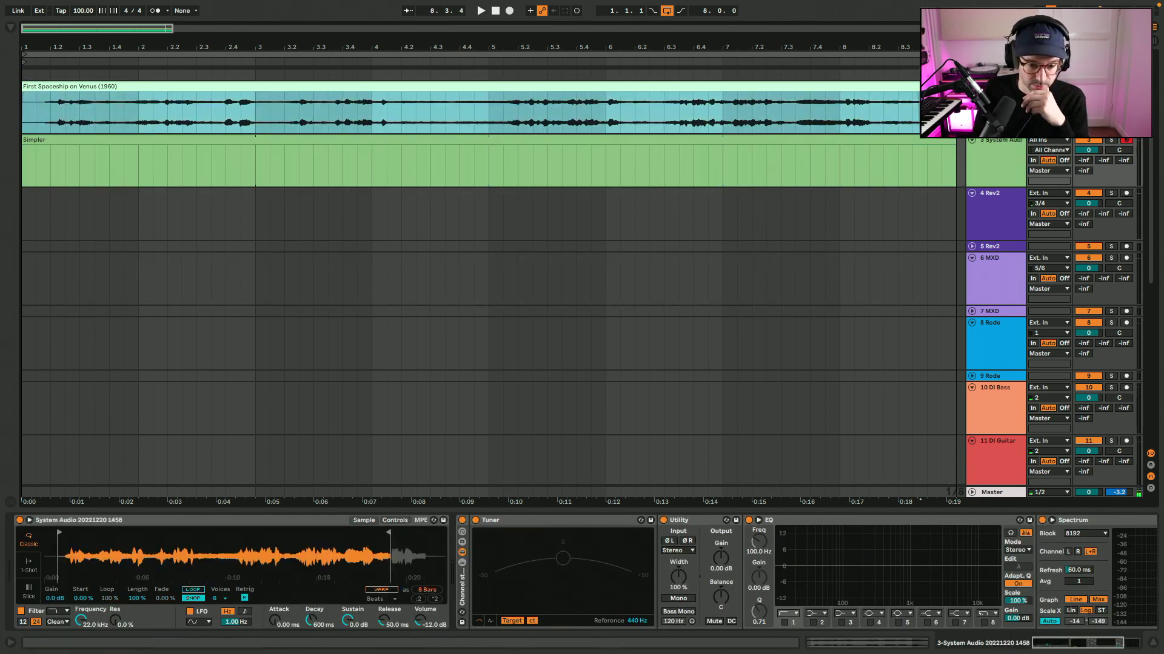
left_click(419, 620)
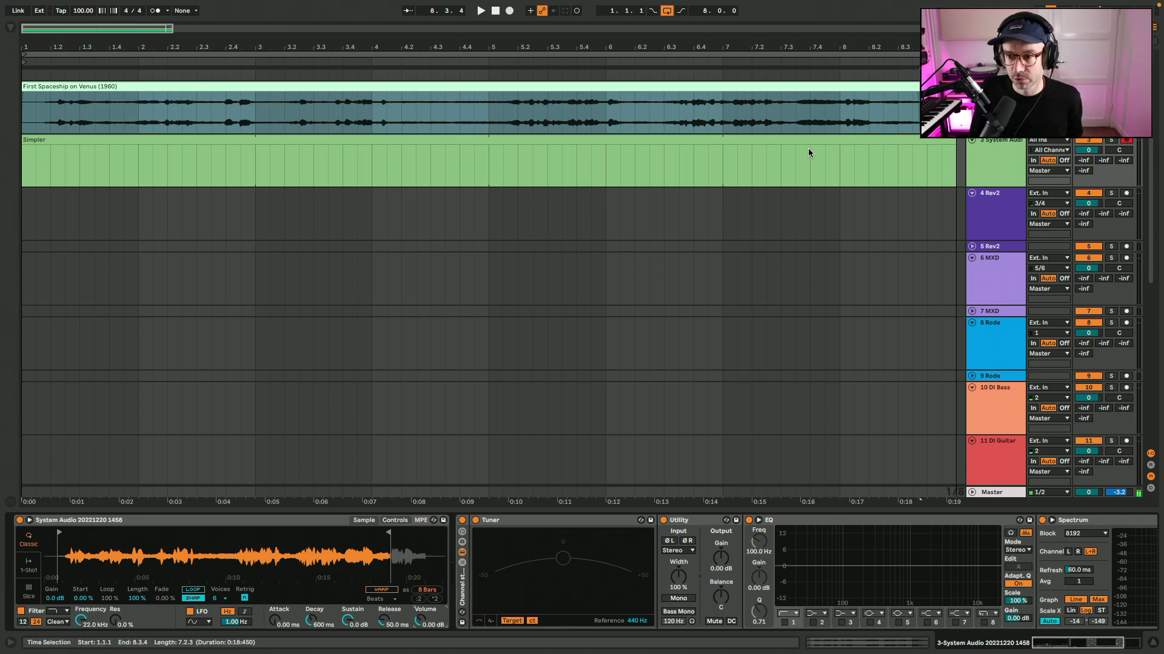
Audition the loaded sample on the Simpler track, return the octave to C3, and expand the Simpler's sample display
left_click(815, 142)
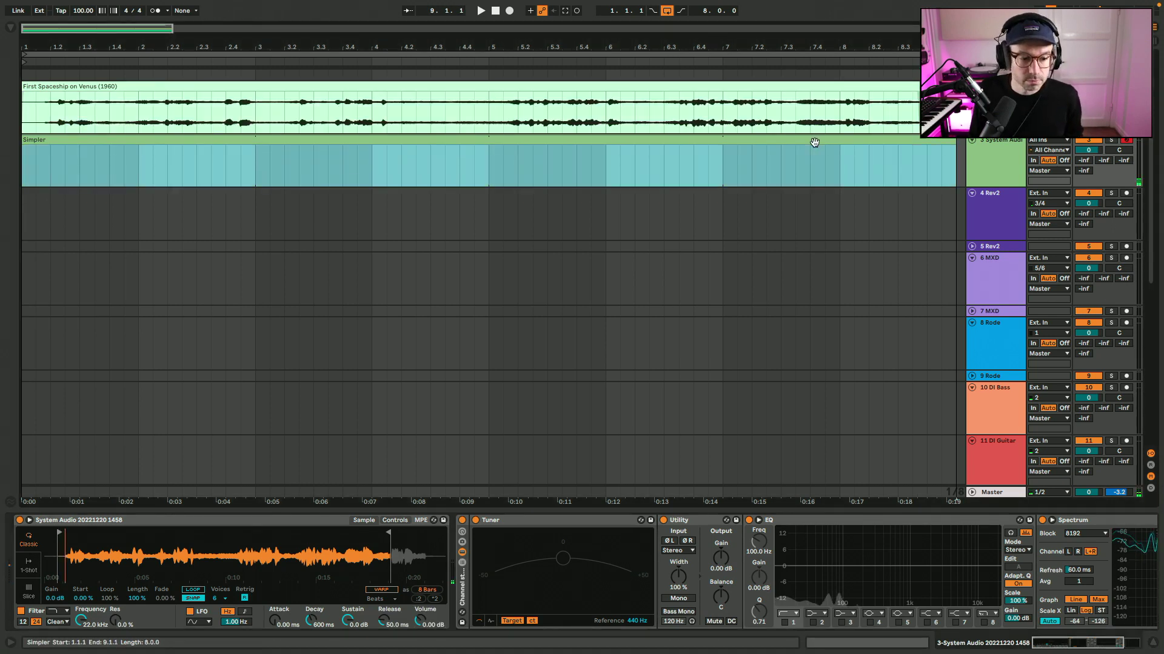
key("x")
key("a")
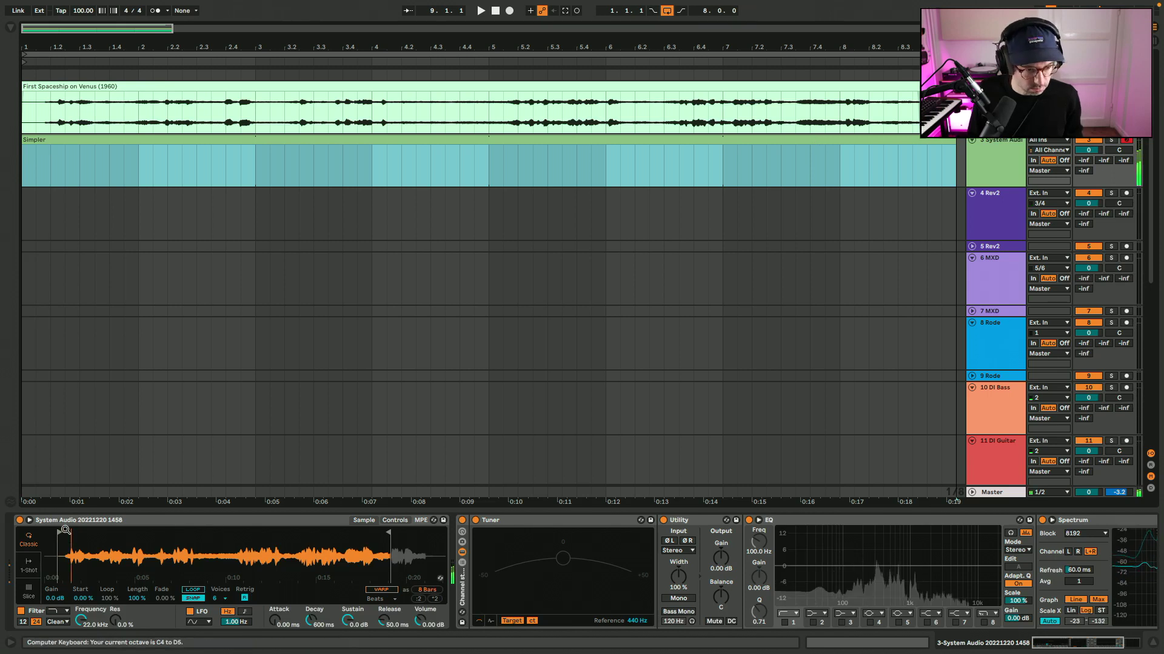
key("z")
left_click(29, 520)
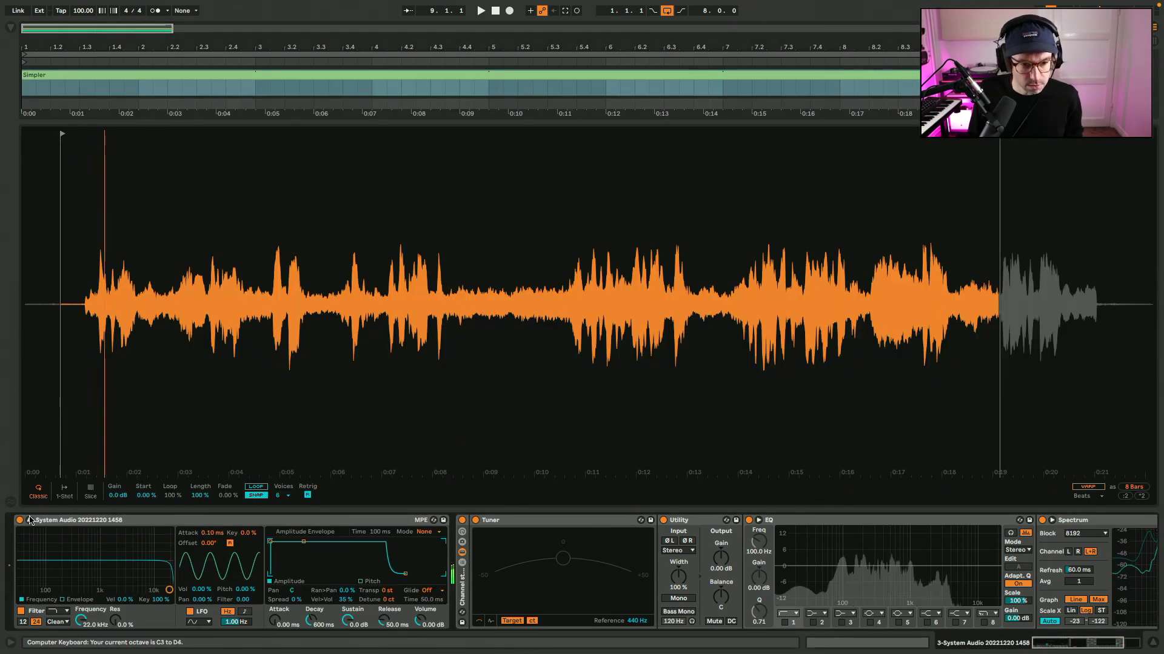
Set the sample's start and end markers around the stretch from about 0:12.9 to 0:14.3
mouse_move(61, 134)
left_mouse_down()
mouse_move(567, 150)
mouse_move(302, 152)
mouse_move(535, 153)
mouse_move(307, 164)
mouse_move(478, 163)
mouse_move(450, 164)
left_mouse_up()
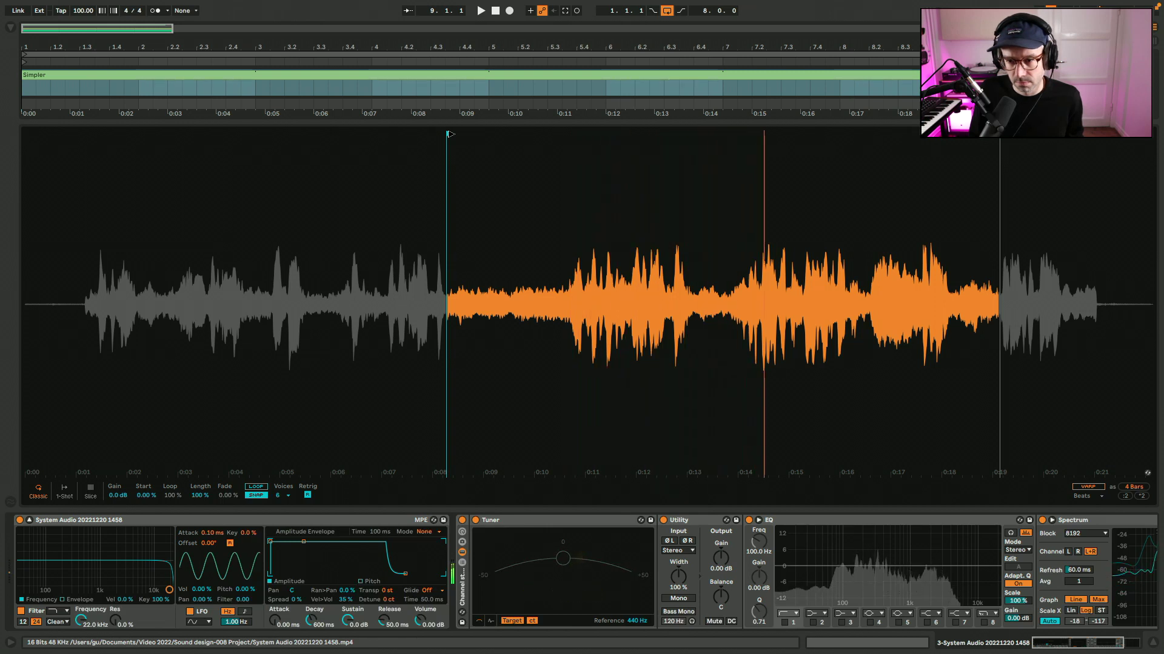
mouse_move(449, 133)
left_mouse_down()
mouse_move(701, 143)
mouse_move(680, 143)
left_mouse_up()
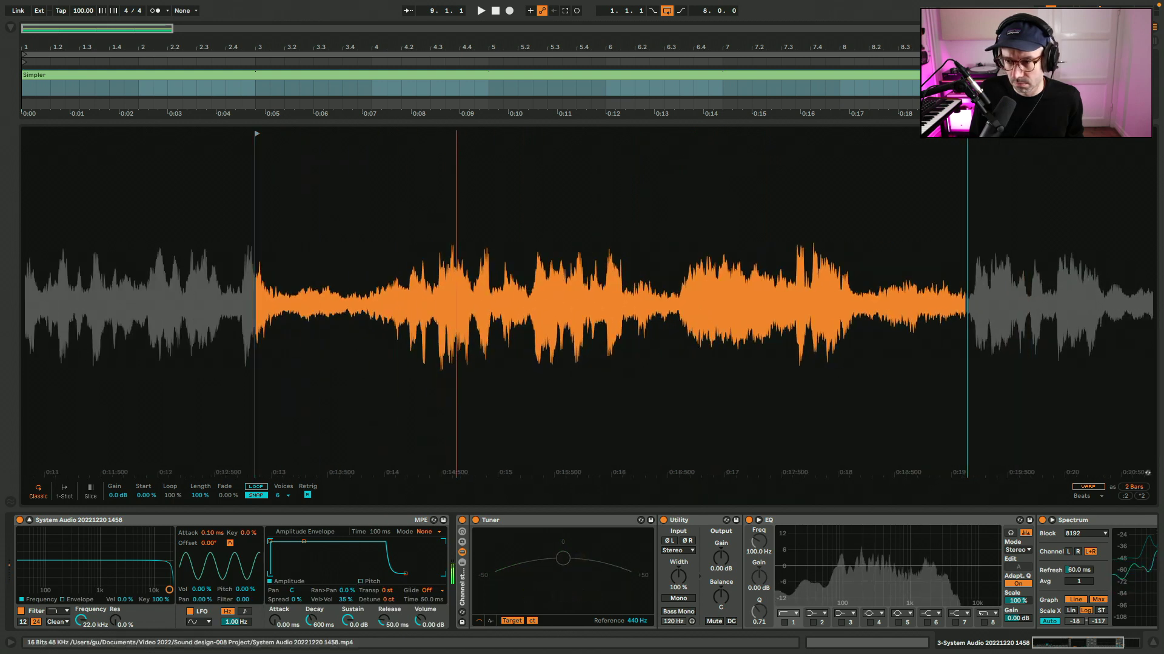
left_click_drag(967, 134, 1039, 134)
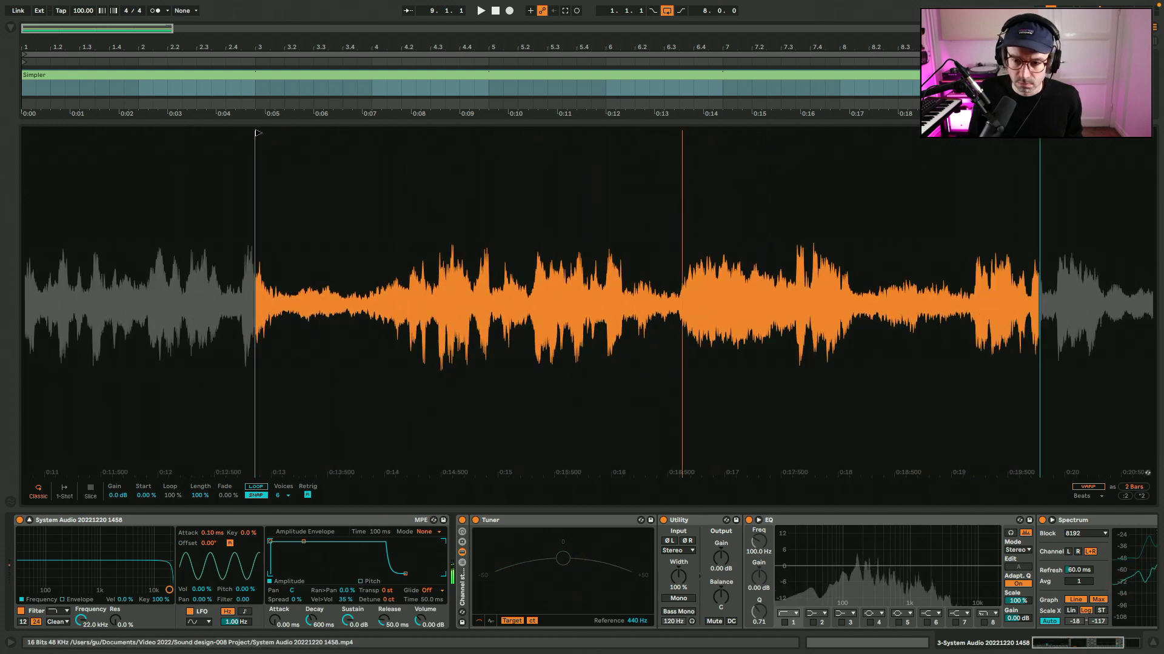
left_click_drag(258, 134, 262, 133)
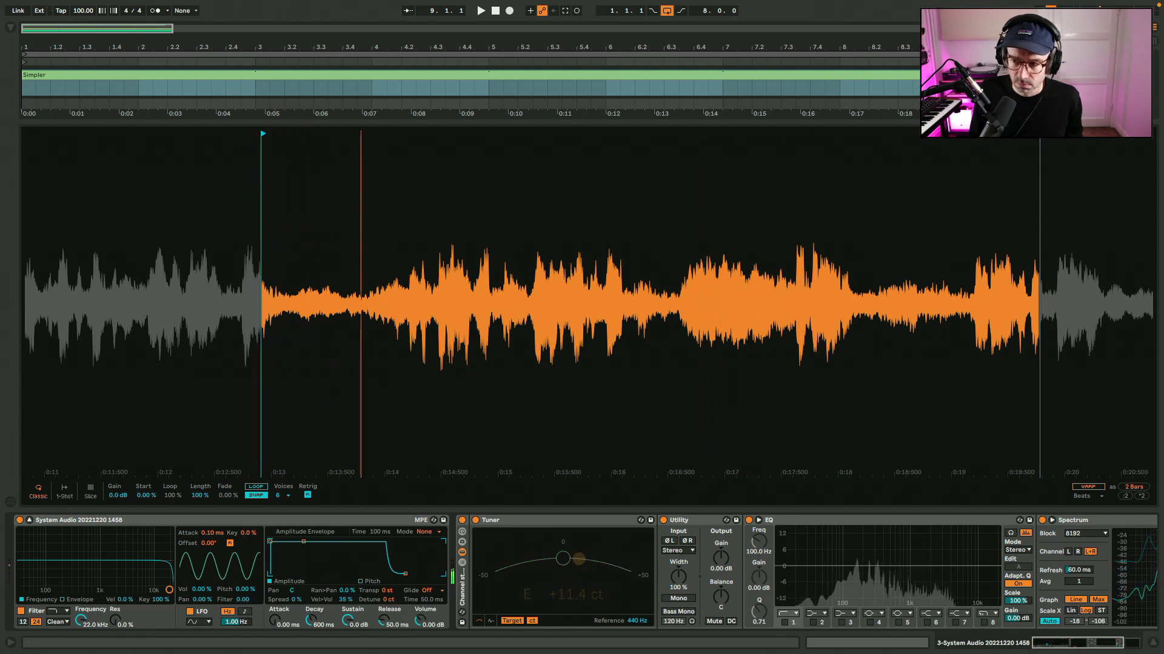
left_click_drag(1040, 134, 421, 134)
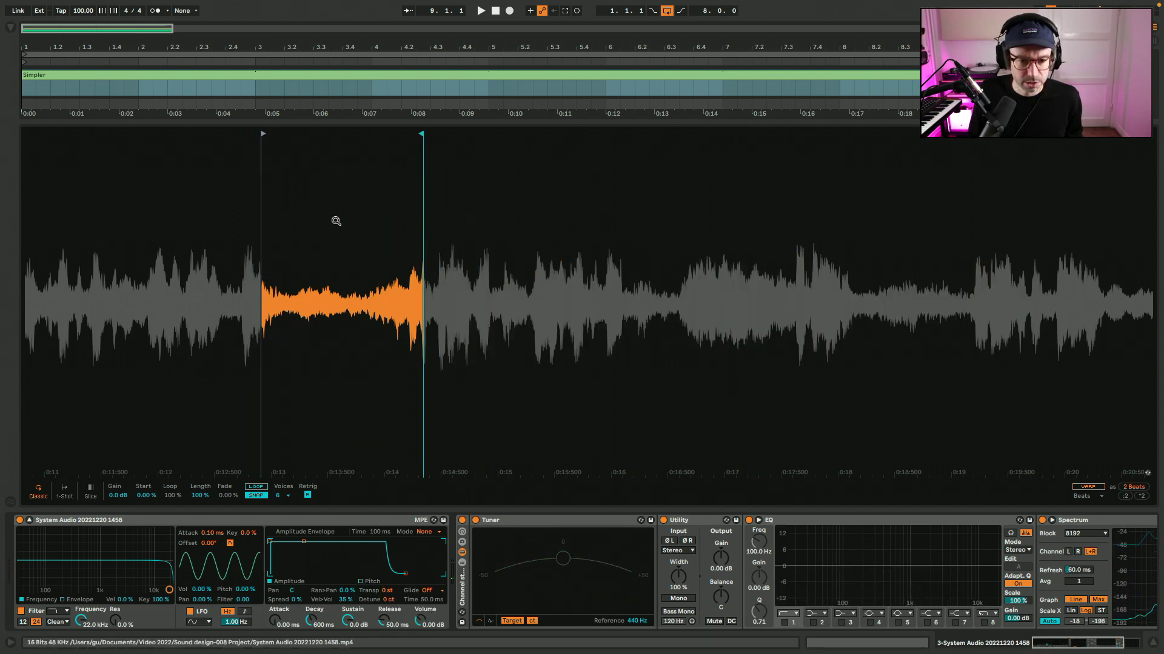
Narrow the sample region to the steadier tone between about 0:13.0 and 0:13.7
scroll(332, 221, "up", 3)
scroll(297, 303, "up", 5)
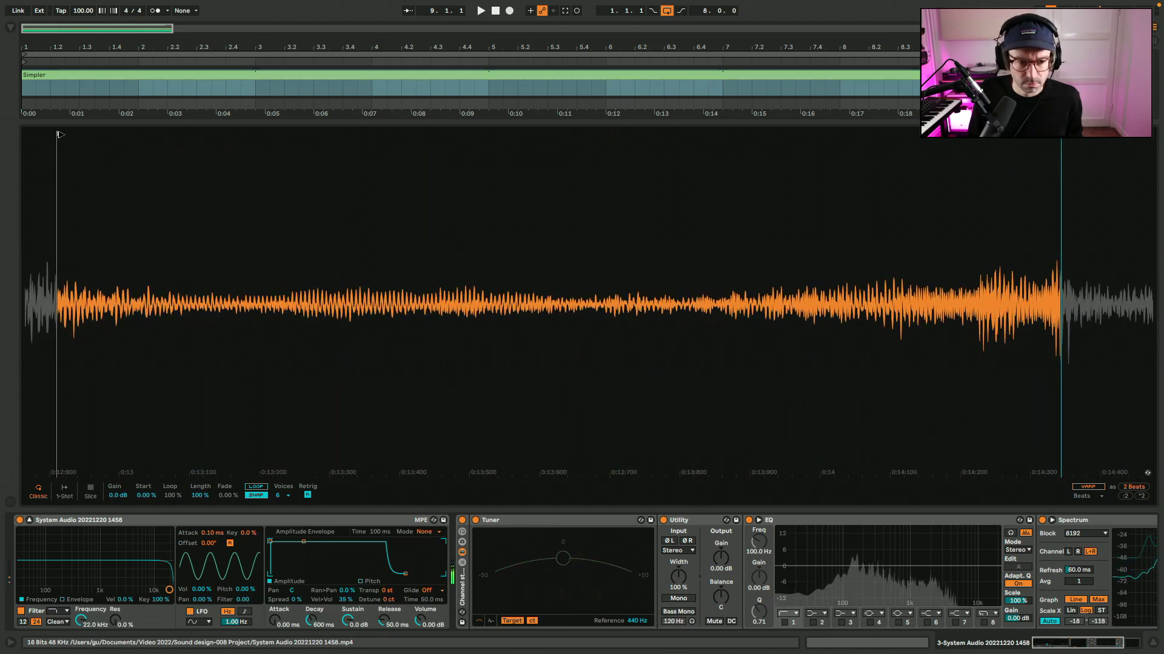
left_click_drag(57, 133, 156, 139)
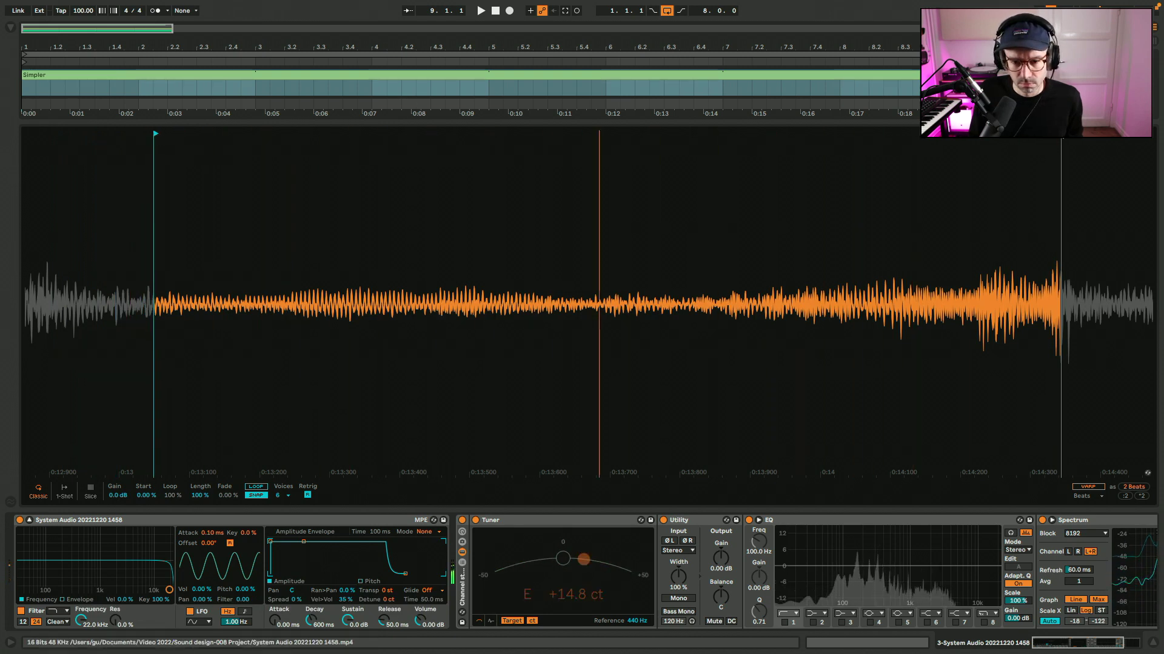
mouse_move(1060, 134)
left_mouse_down()
mouse_move(576, 209)
mouse_move(604, 203)
left_mouse_up()
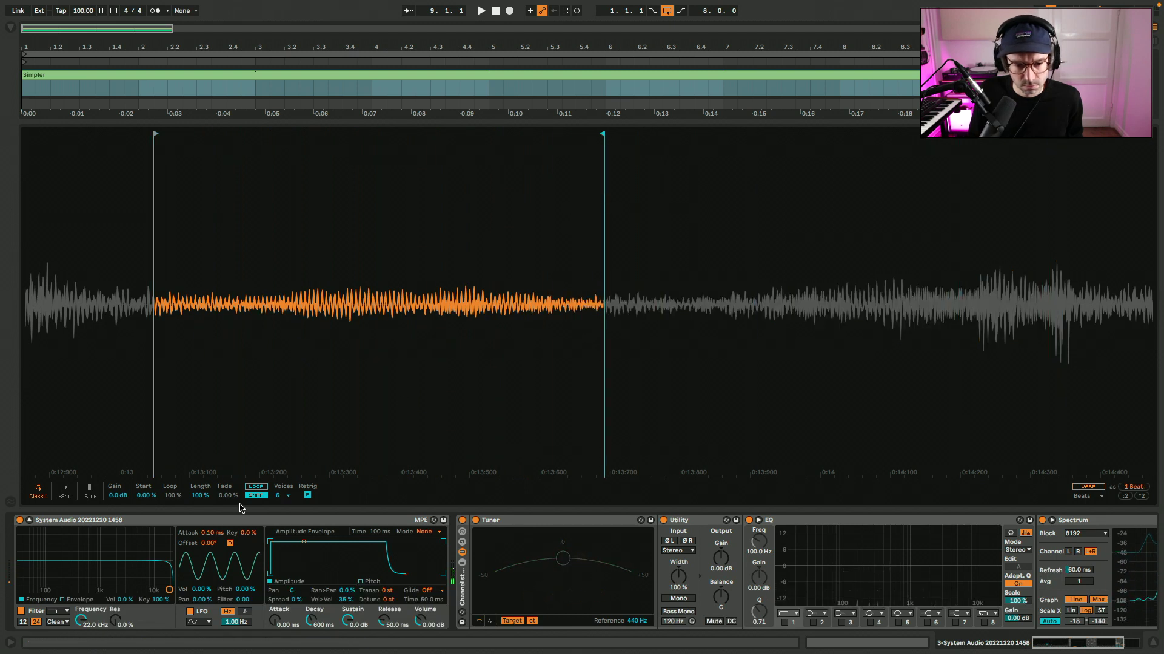
Enable sample looping with 8 voices and transpose the Simpler by -4 semitones
left_click(256, 488)
left_click(282, 496)
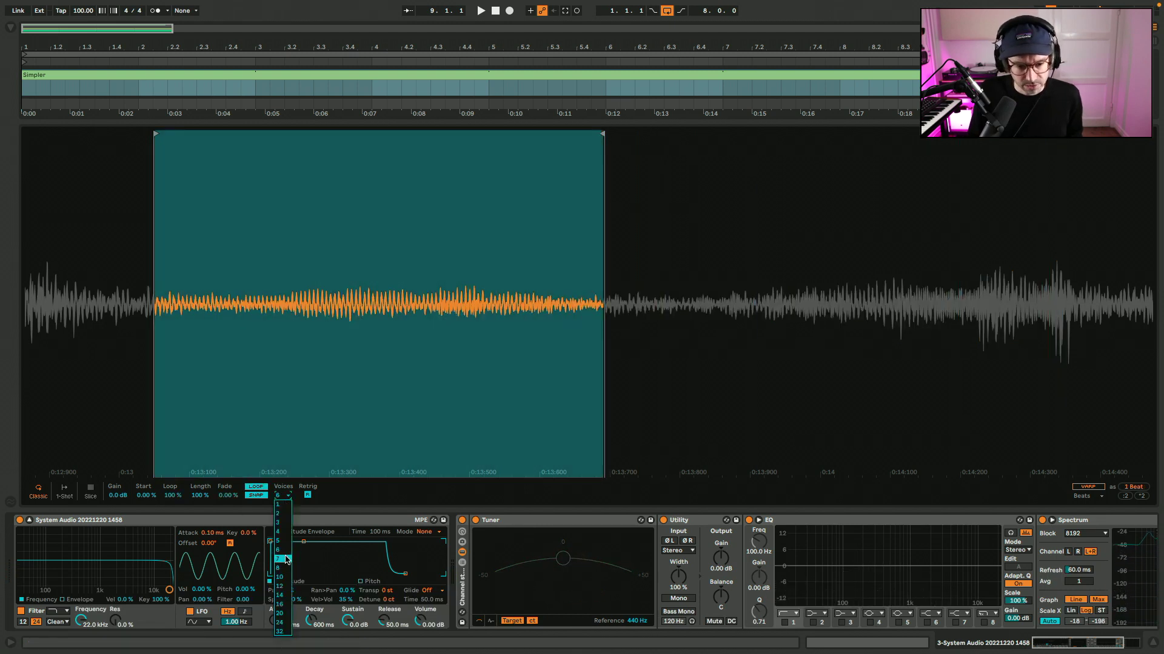
key("Return")
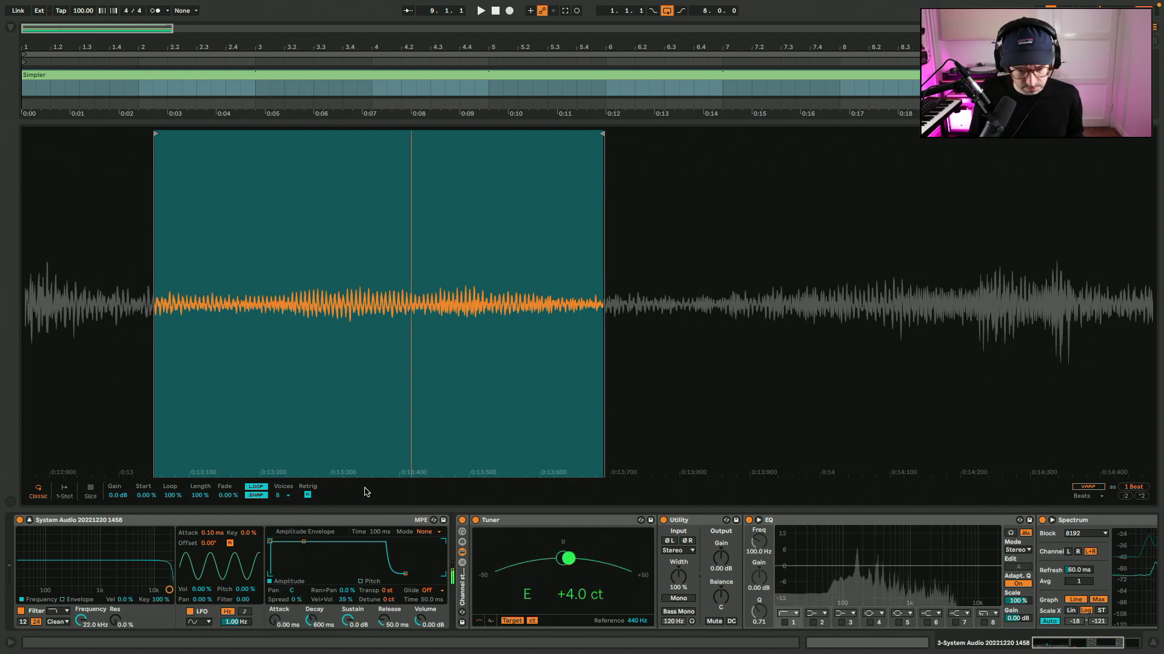
left_click_drag(391, 592, 390, 600)
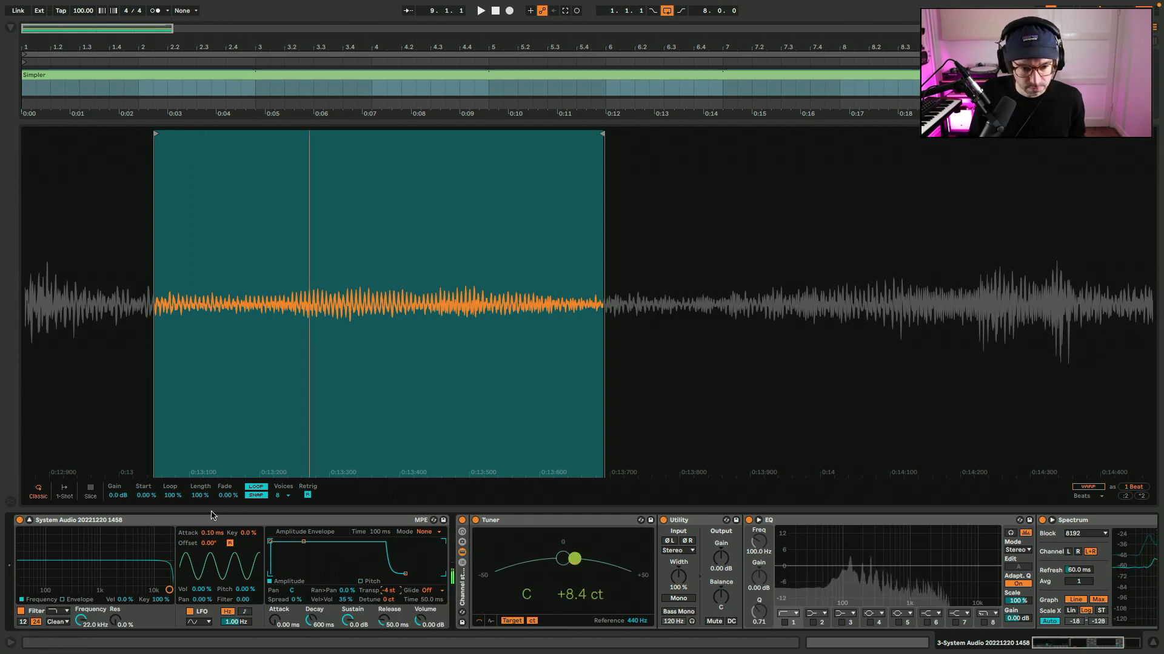
Smooth the loop with a 17.2 % start, a 20.3 % fade and a 2.50 s envelope release
left_click_drag(140, 499, 145, 499)
left_click_drag(222, 498, 222, 491)
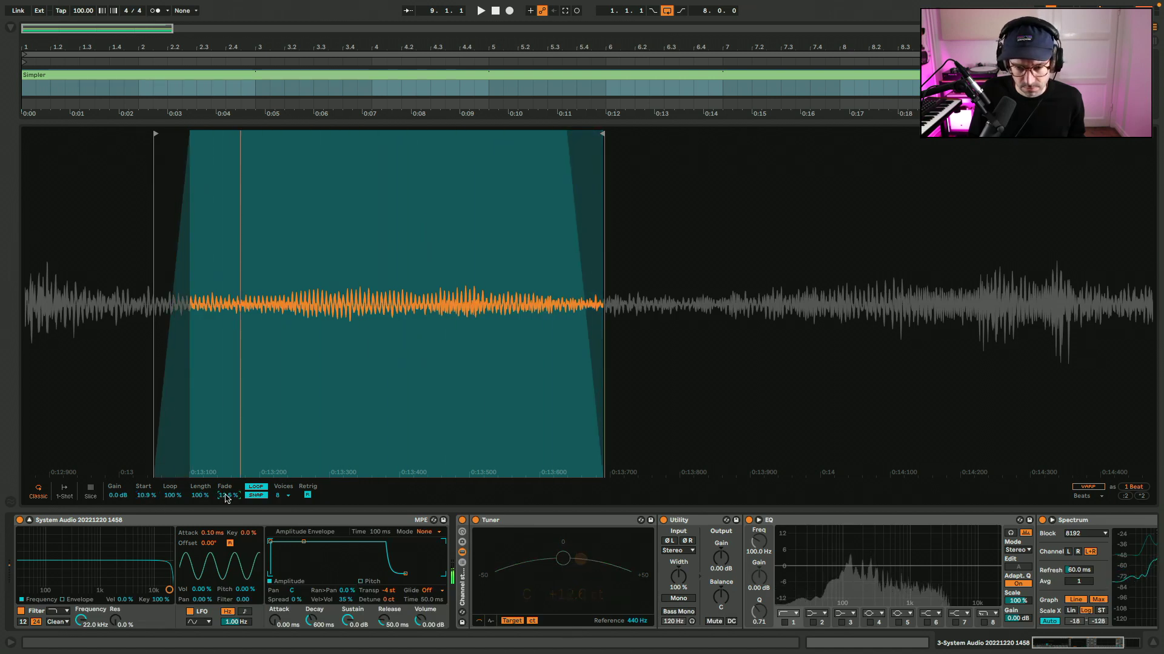
left_click_drag(147, 495, 146, 491)
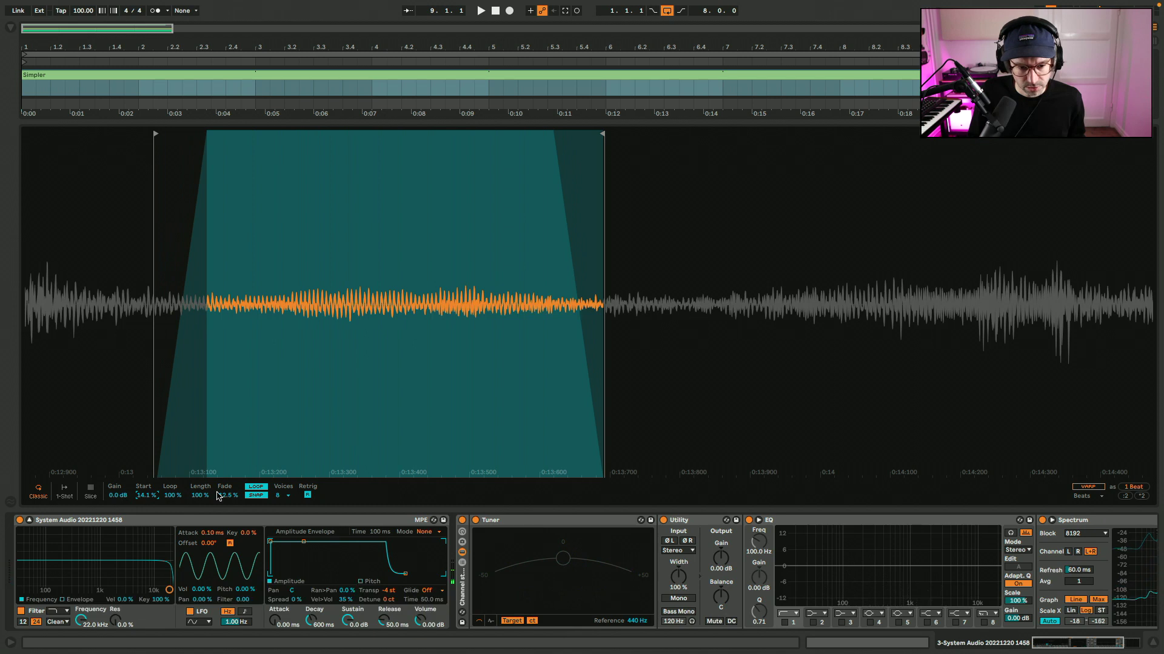
left_click_drag(225, 494, 225, 490)
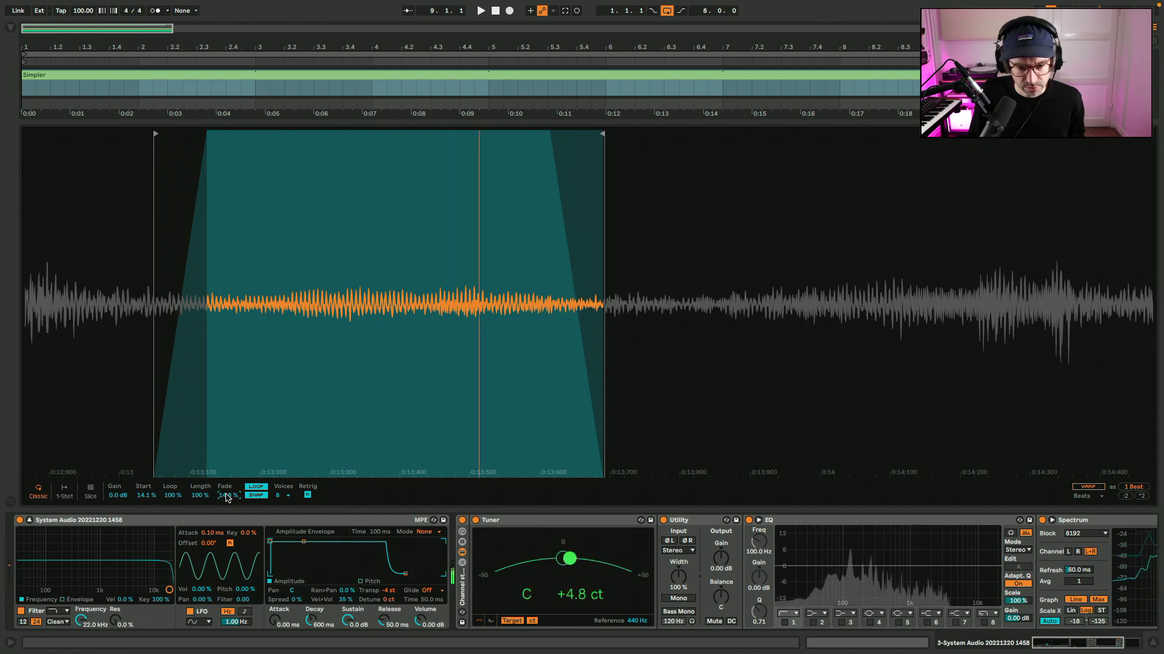
left_click(390, 626)
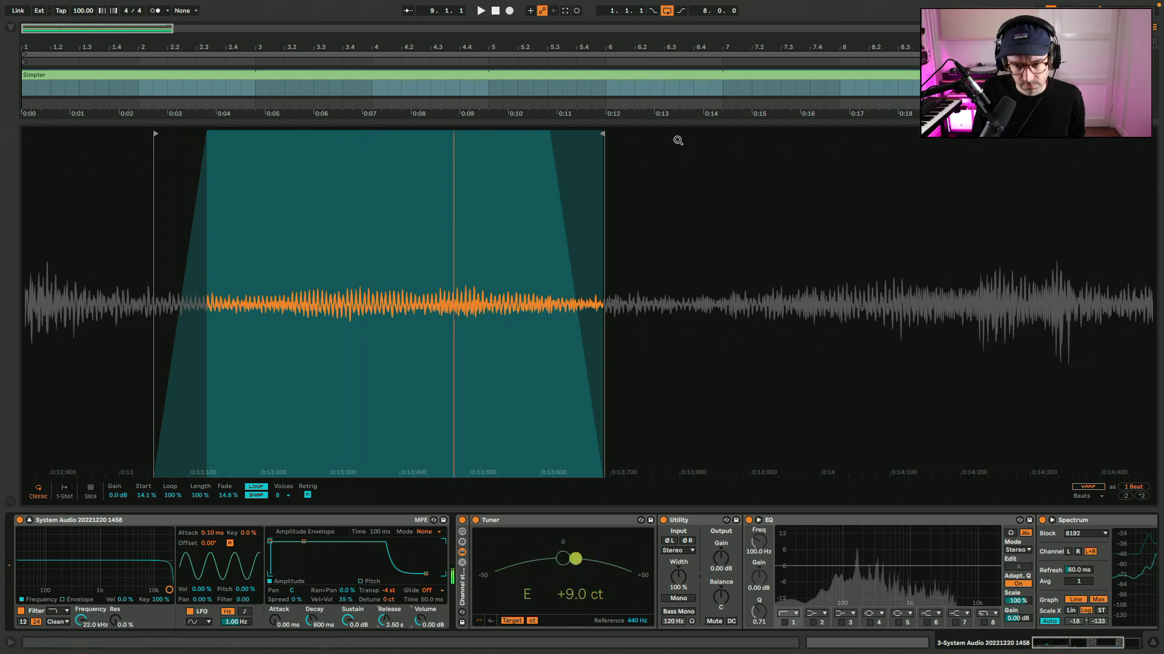
left_click_drag(147, 496, 147, 483)
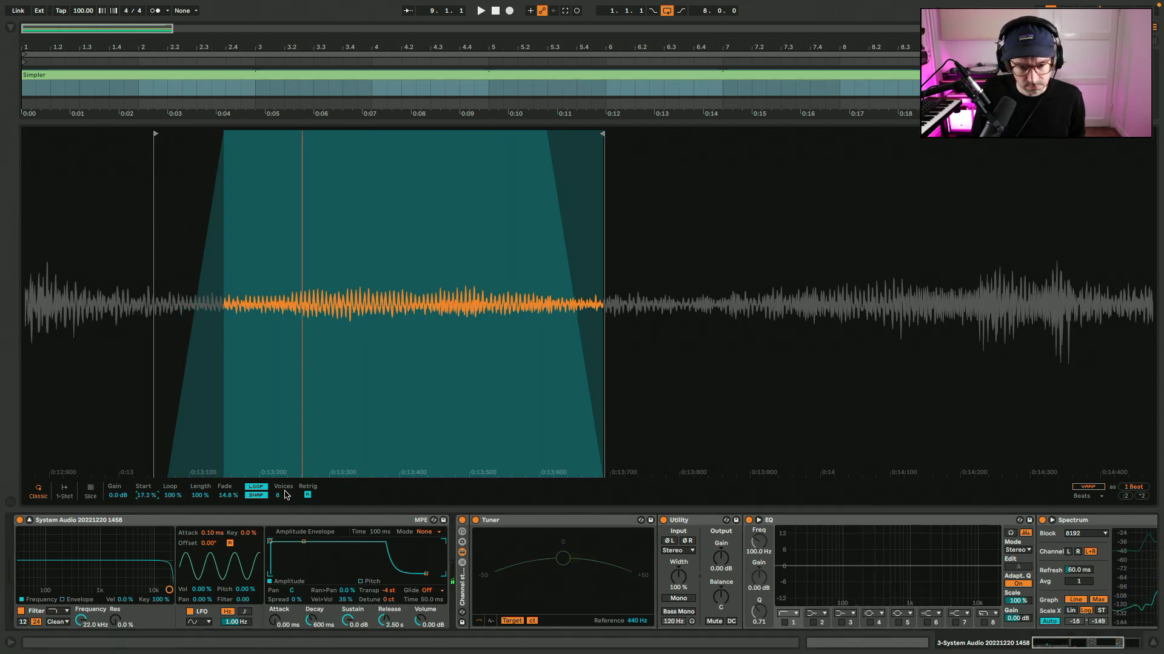
left_click_drag(228, 495, 229, 485)
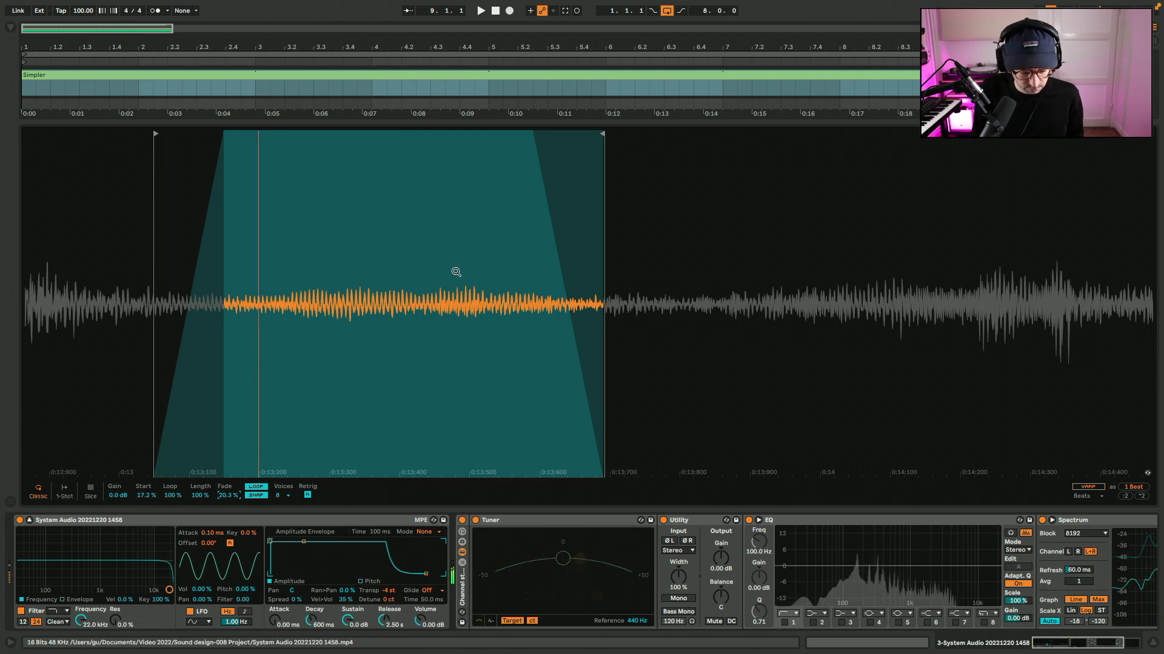
Lower the keyboard octave to C2 and audition the looped sample
key("z")
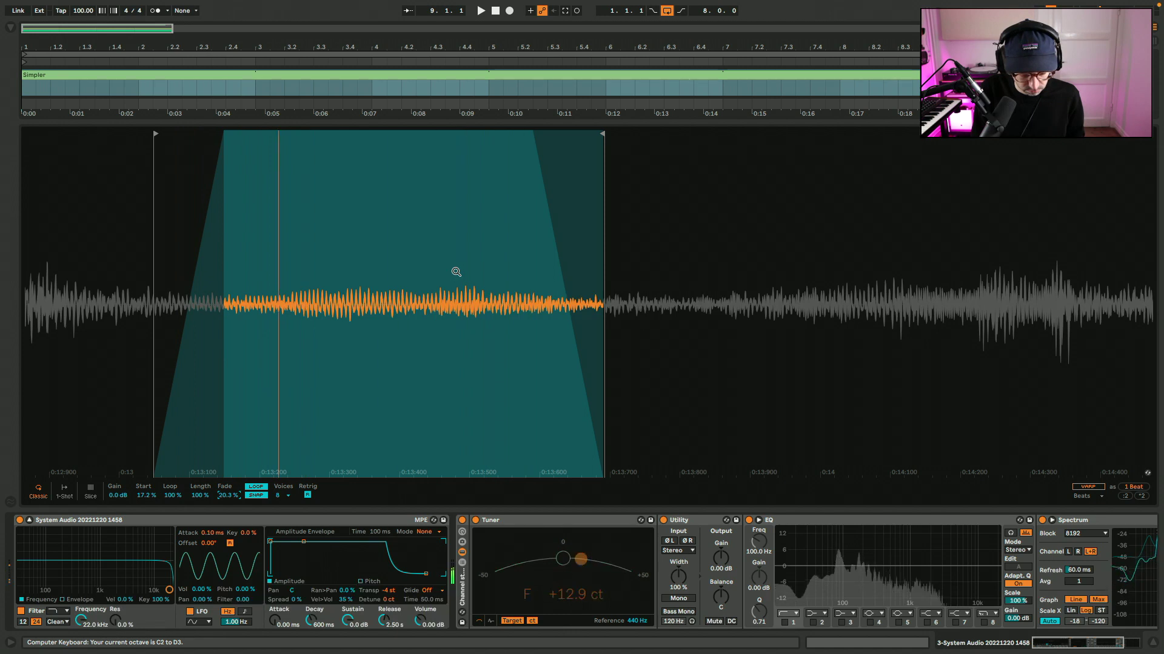
key("k")
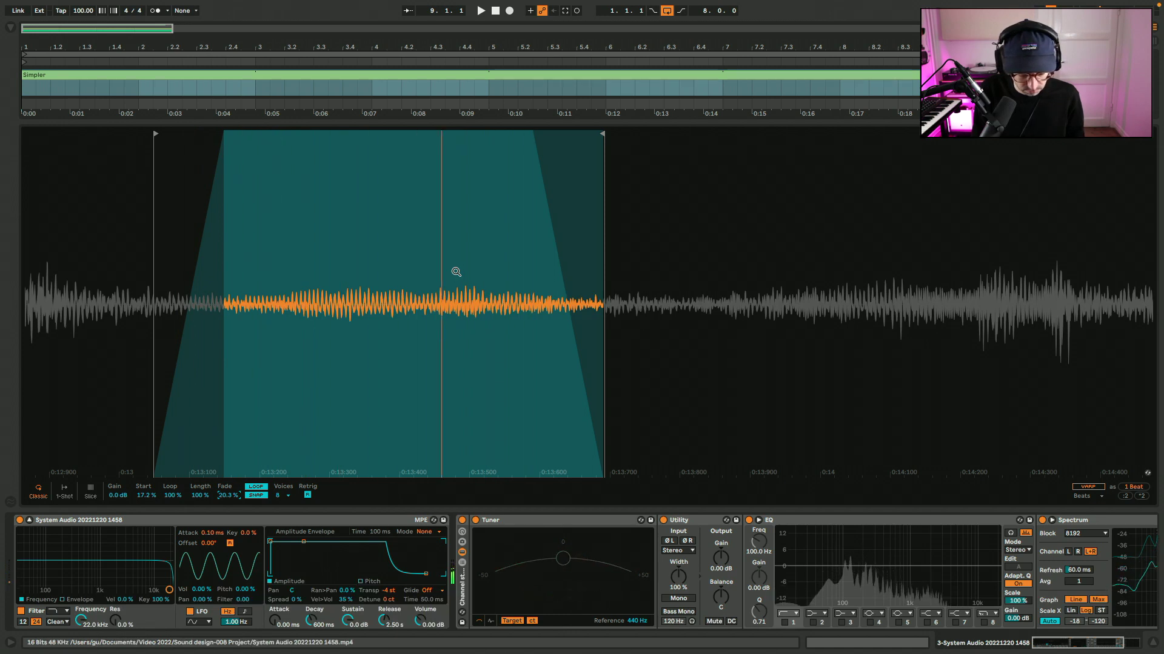
key("k")
key("k")
Raise the Simpler's sample gain to 4.0 dB
left_click(117, 492)
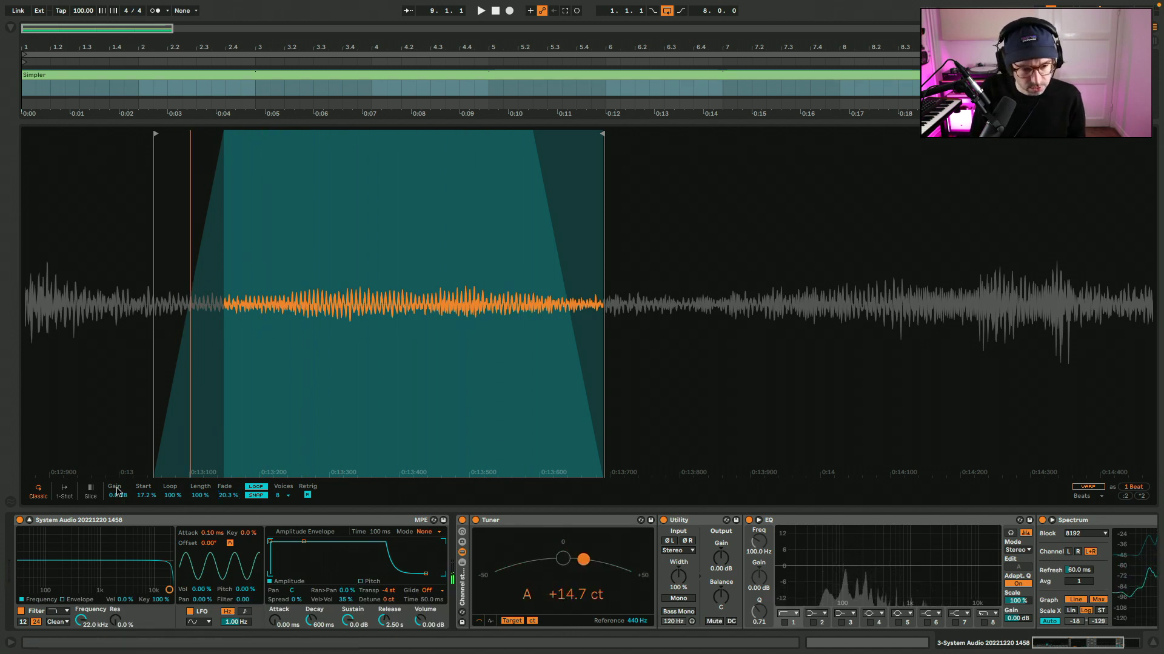
left_click_drag(117, 492, 117, 467)
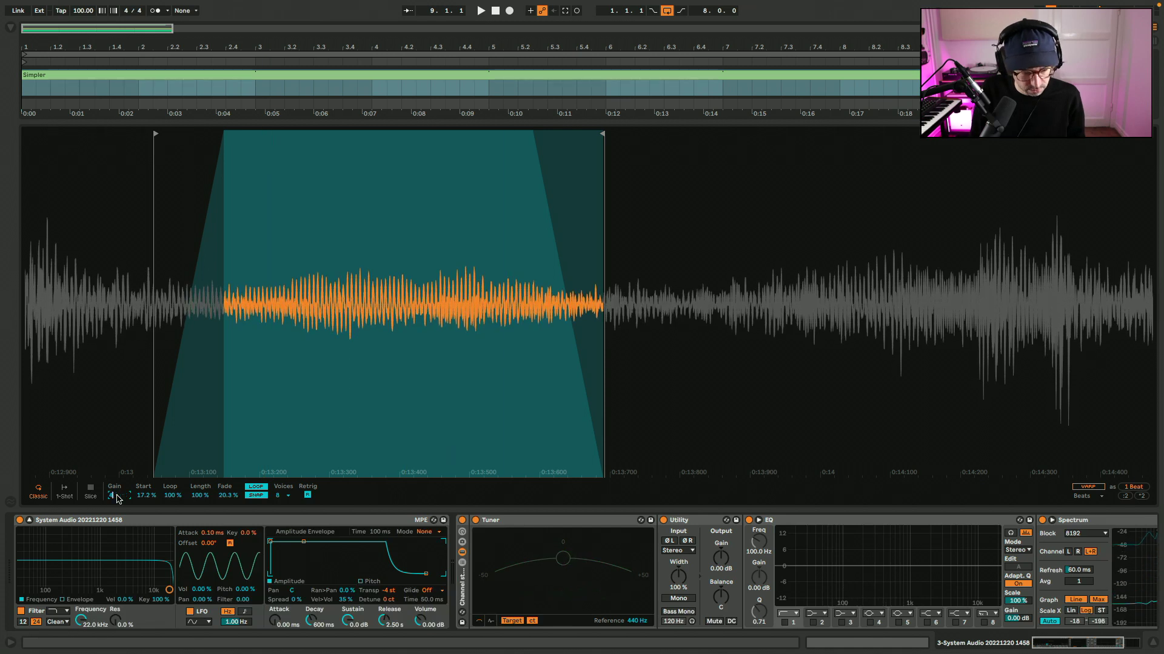
key("Return")
Add the Delay audio effect from the Delay & Loop category after the track's existing effects
left_click(11, 27)
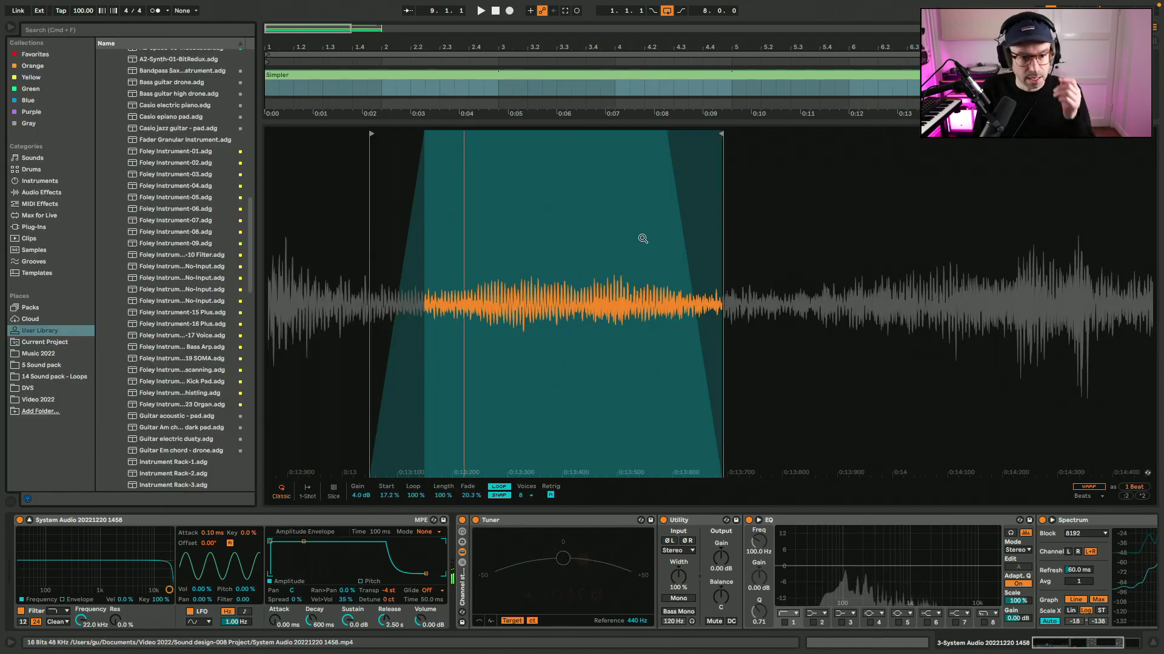
left_click(41, 192)
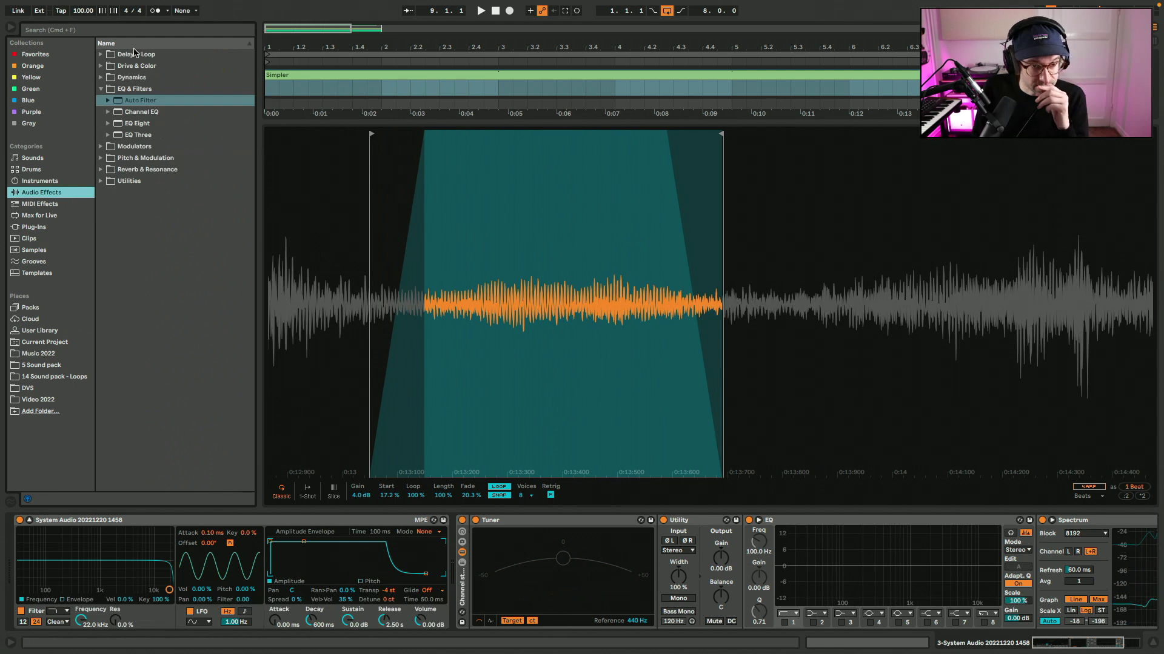
left_click(100, 54)
left_click_drag(133, 77, 1043, 550)
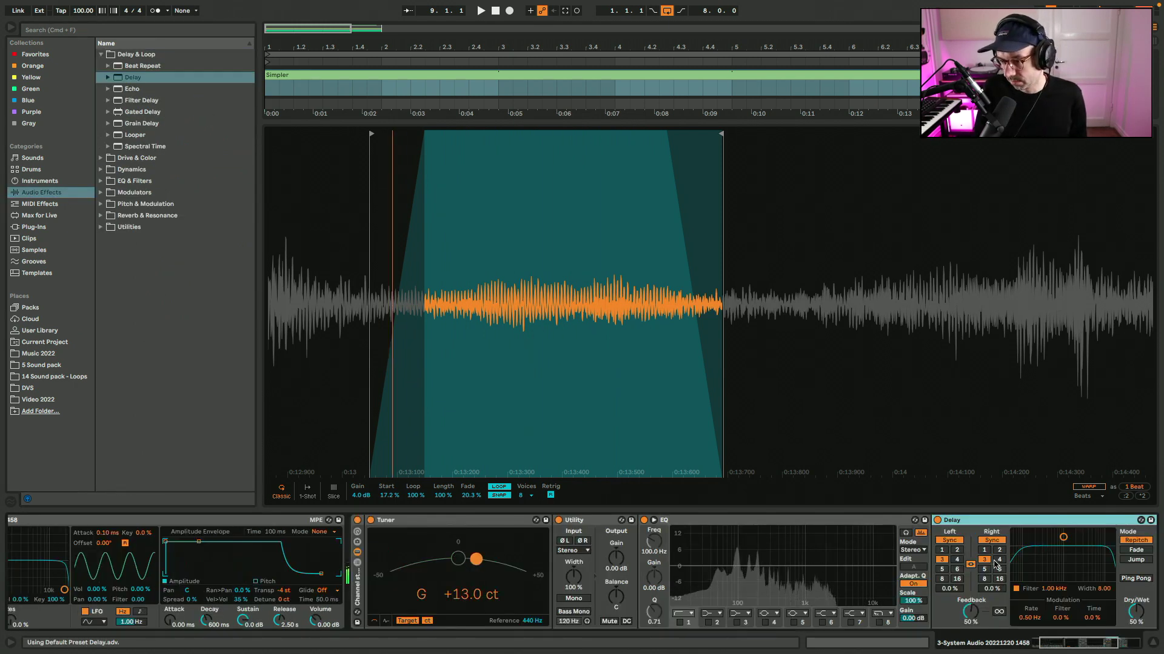
Set the Delay's right channel time offset to 5.0 %
left_click(994, 589)
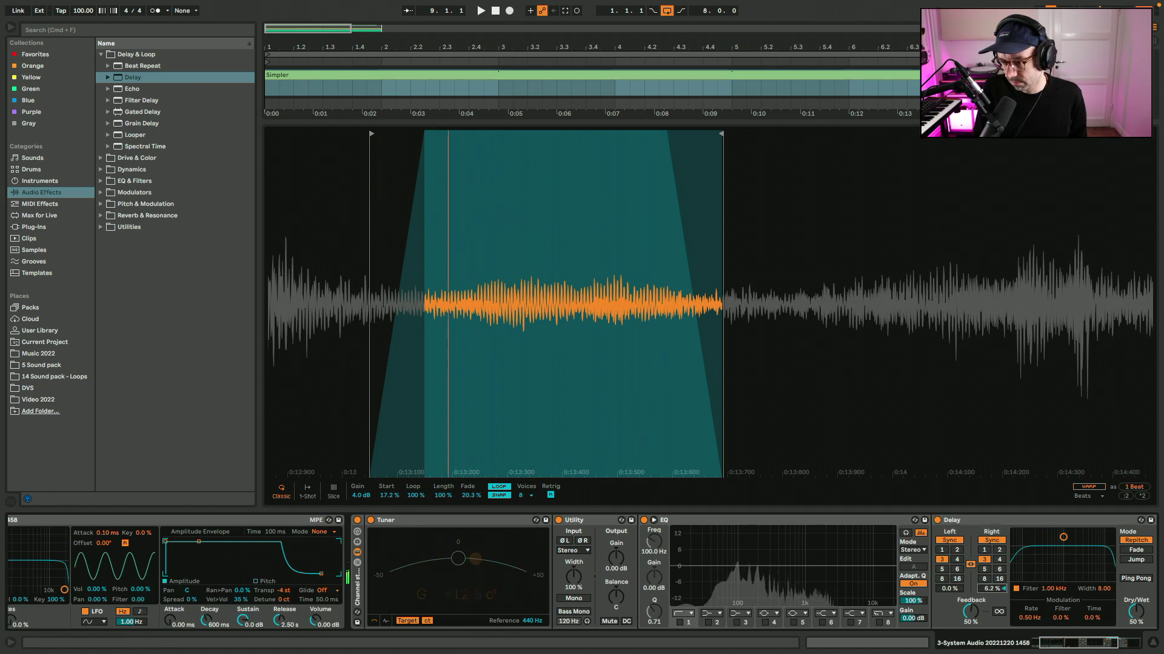
type("5")
key("Return")
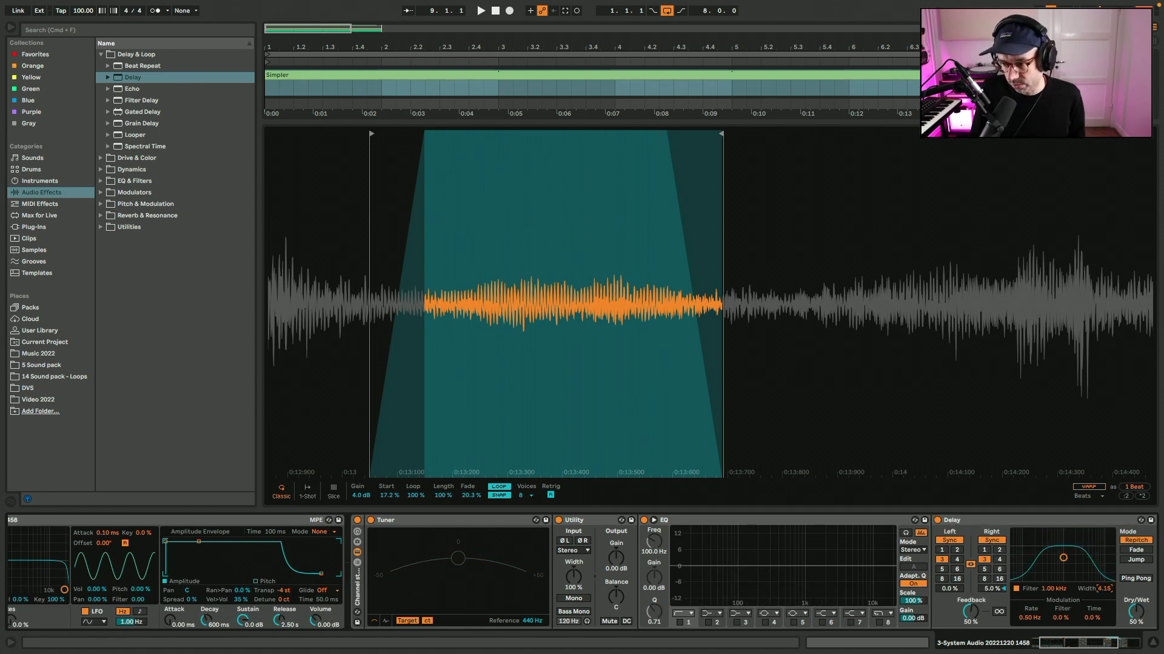
Set the Delay's filter to 1.72 kHz with a width of 2.76, and reset its dry/wet mix to 50 %
left_click_drag(1053, 589, 1053, 578)
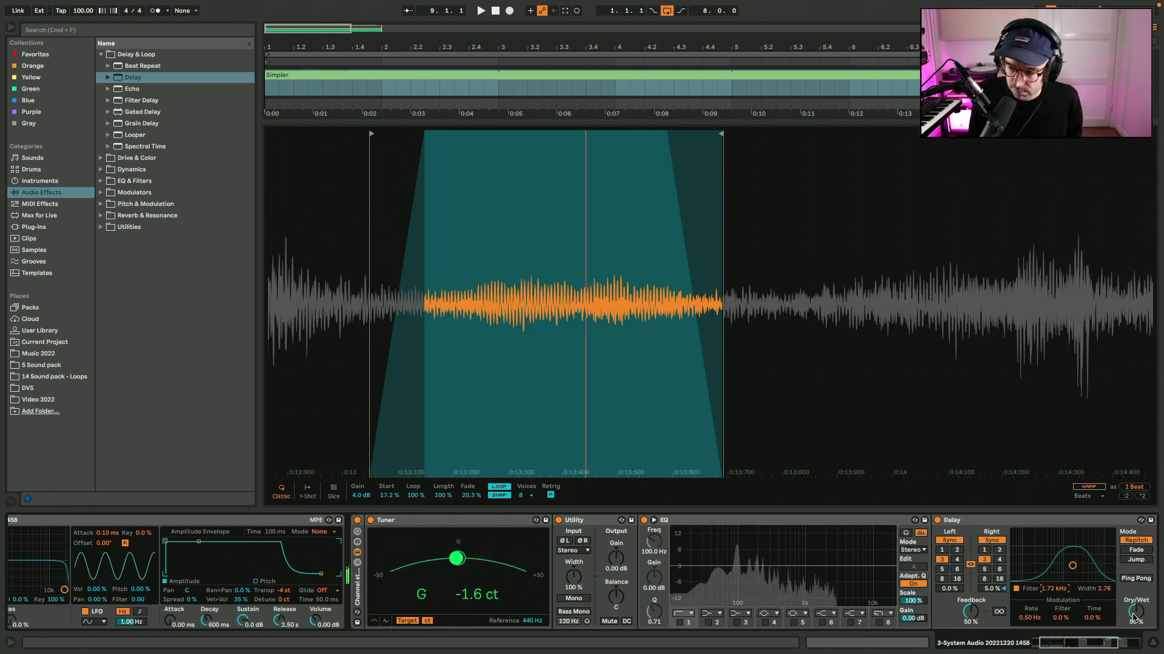
left_click_drag(1136, 612, 1136, 606)
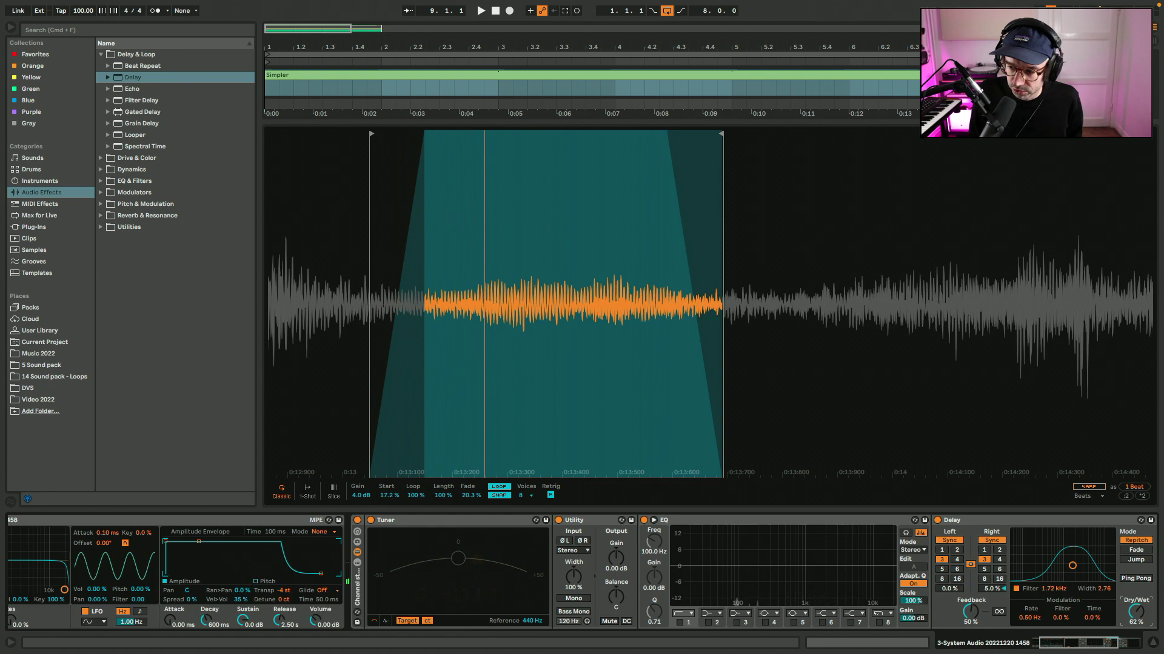
double_click(1136, 615)
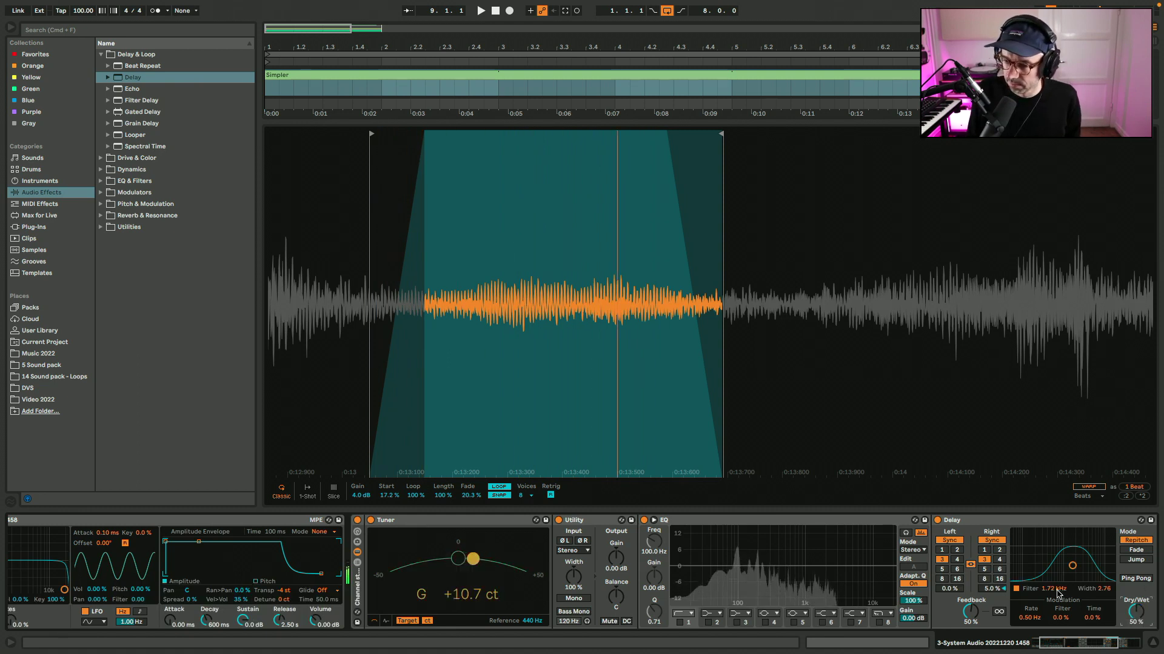
Set the Delay's filter frequency to 1.44 kHz and return the Simpler to its compact device view
mouse_move(1057, 593)
left_mouse_down()
mouse_move(1058, 579)
mouse_move(1058, 598)
left_mouse_up()
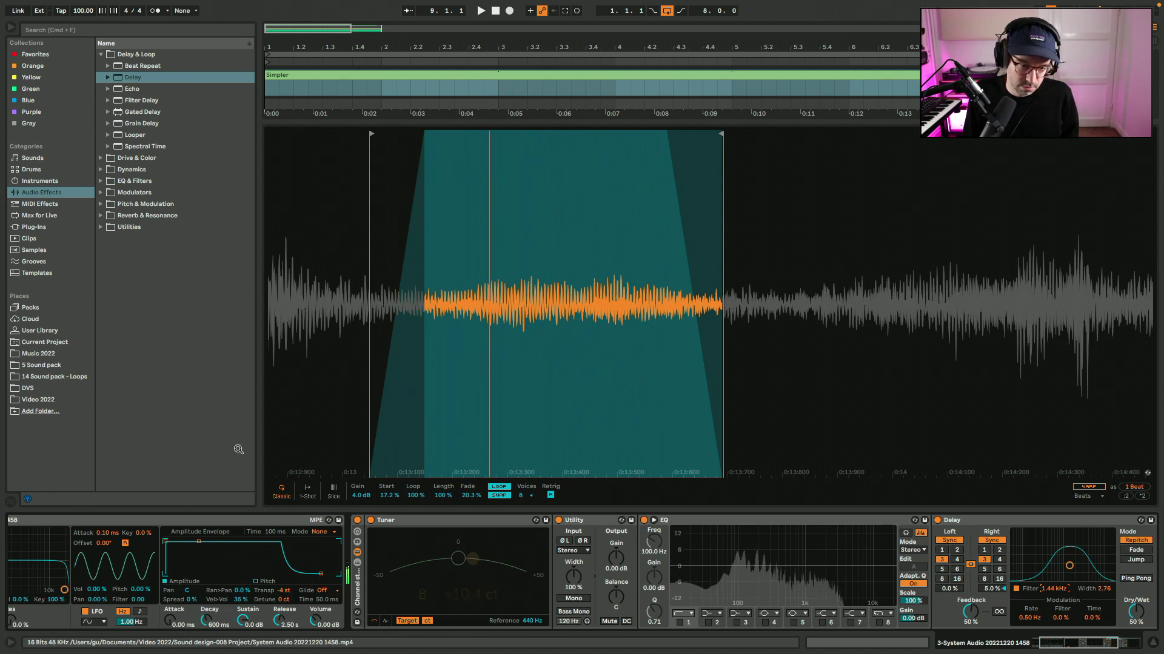
scroll(48, 533, "left", 3)
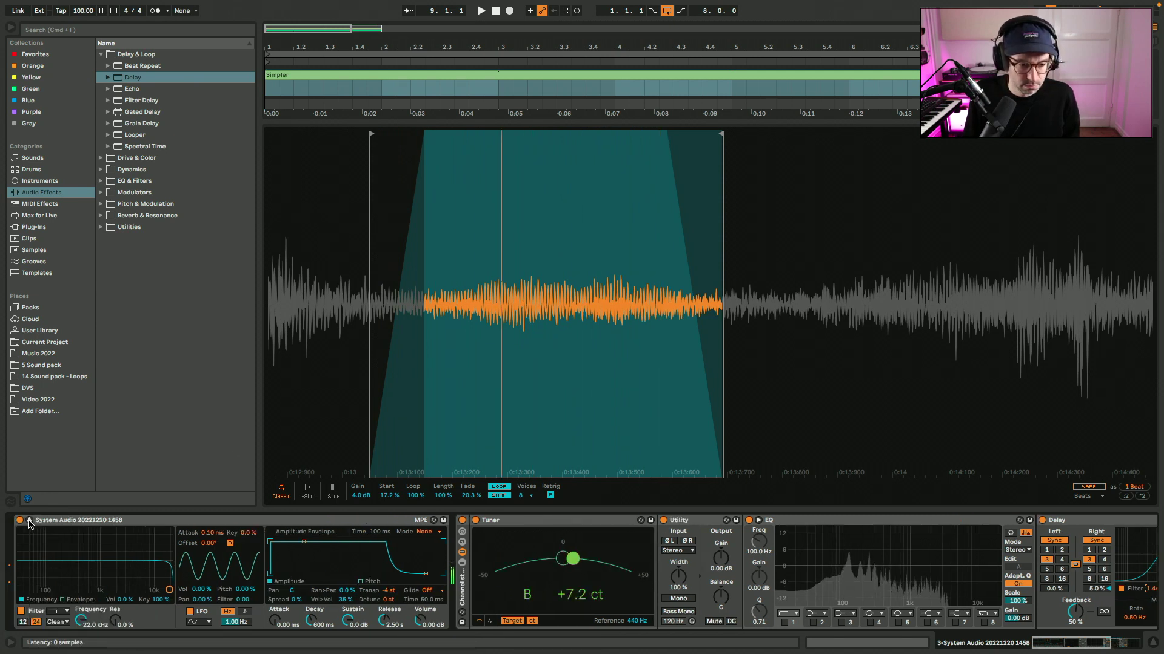
left_click(29, 521)
In the Simpler MIDI clip, enter a one-bar A2 note in bar 1 and a one-bar C3 note in bar 2, then play it back
scroll(411, 234, "up", 3)
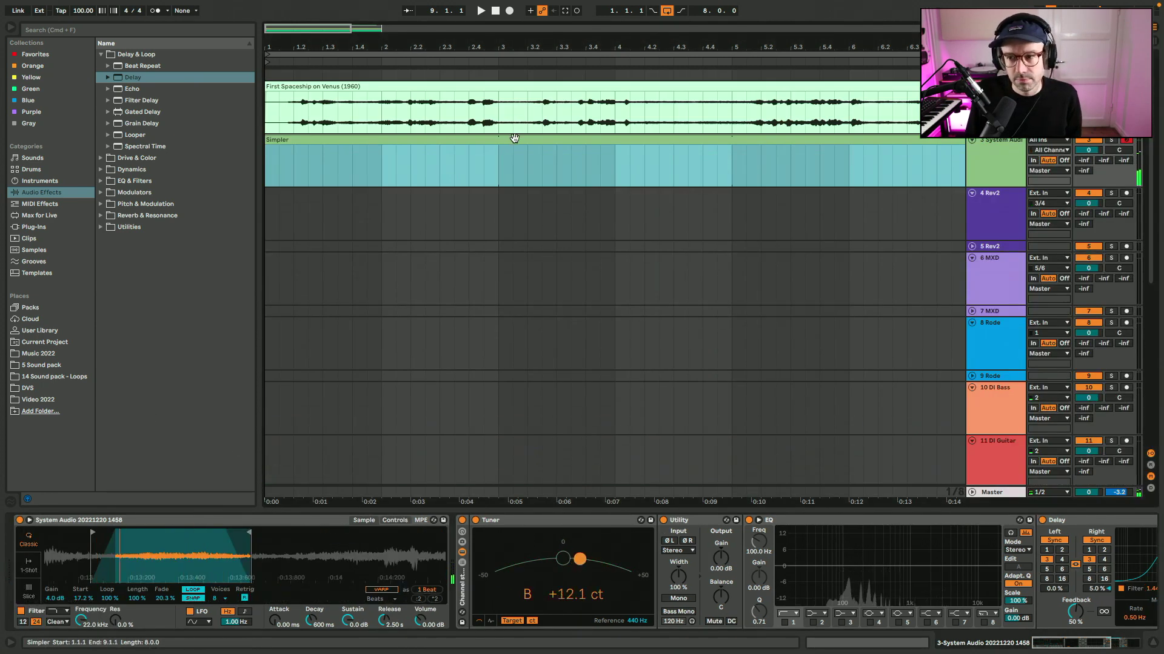
double_click(514, 140)
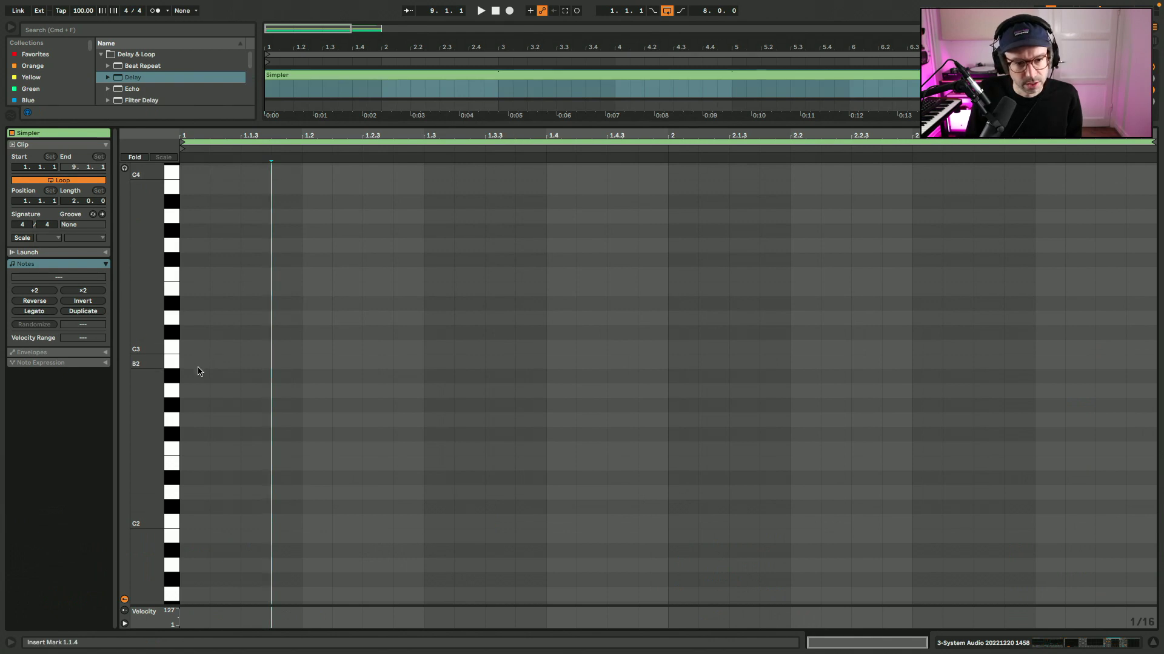
double_click(199, 391)
left_click_drag(209, 395, 685, 351)
key("super+d")
key("space")
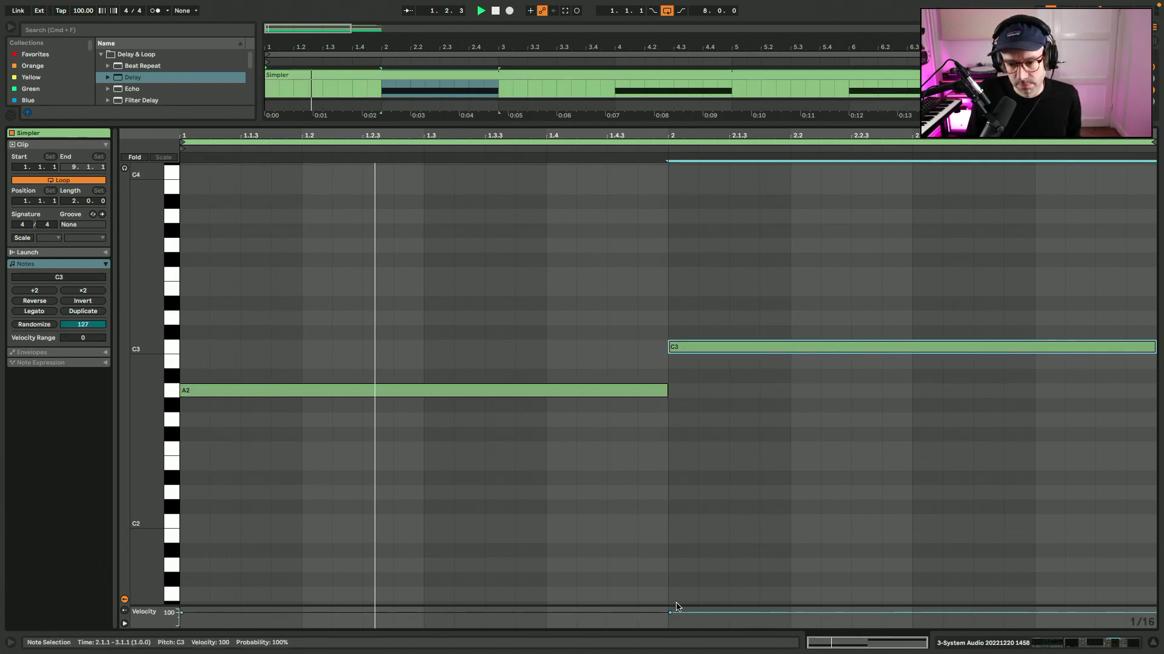
left_click_drag(677, 605, 679, 584)
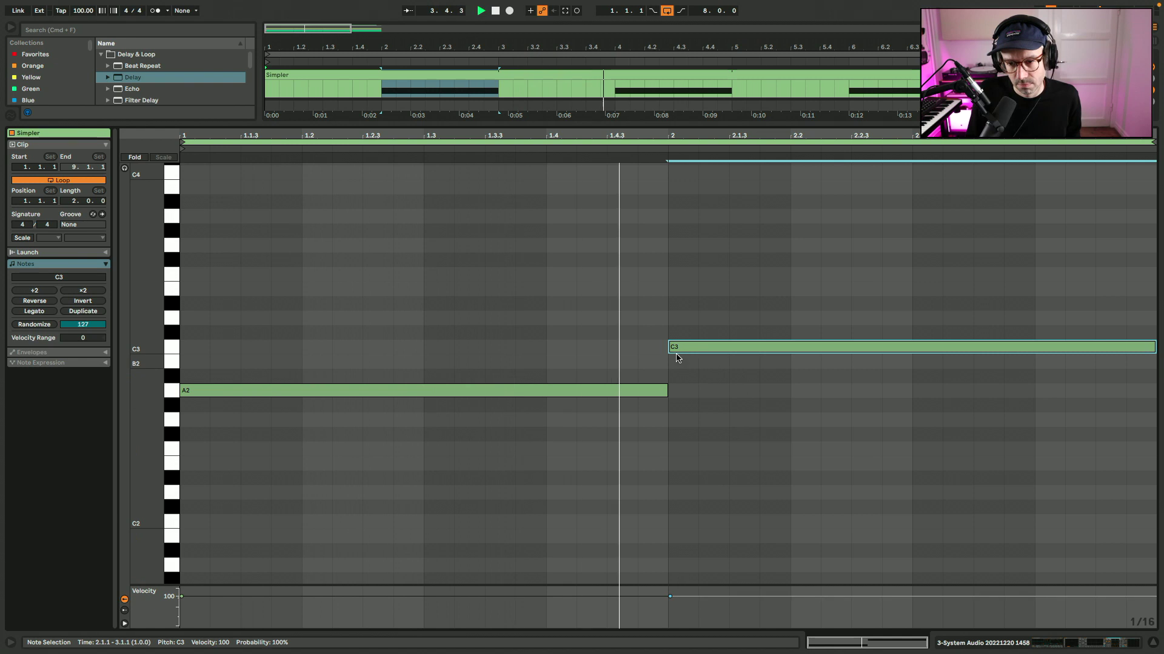
Set the Simpler's amplitude attack to 50 ms and play the clip through the effect chain
key("shift+Tab")
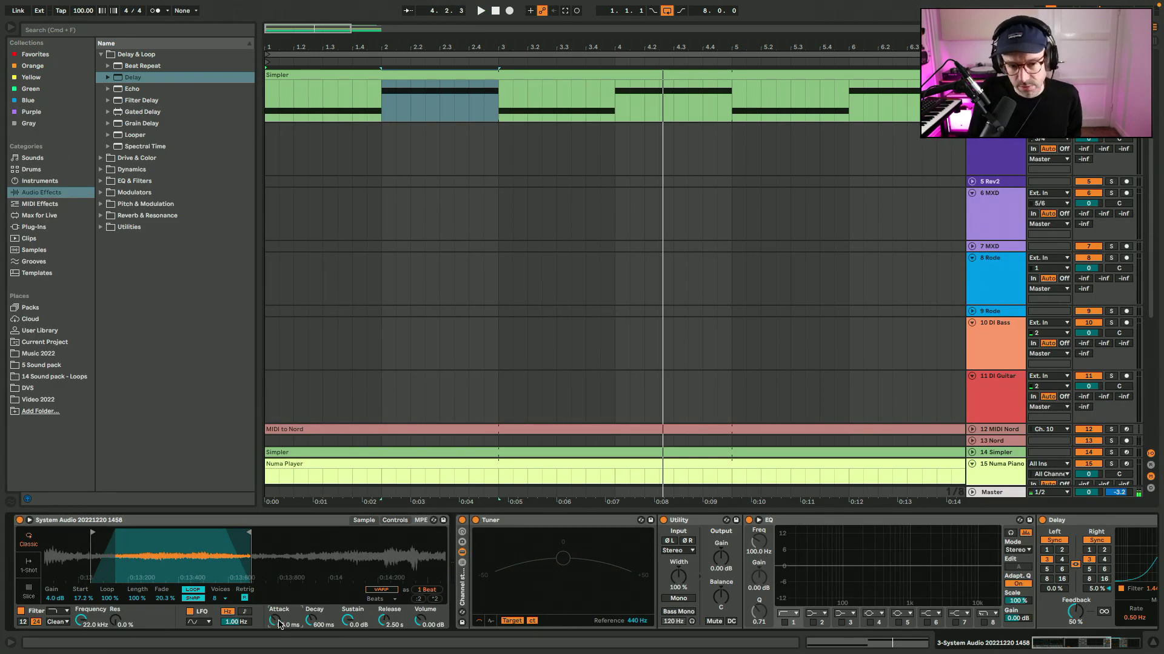
key("space")
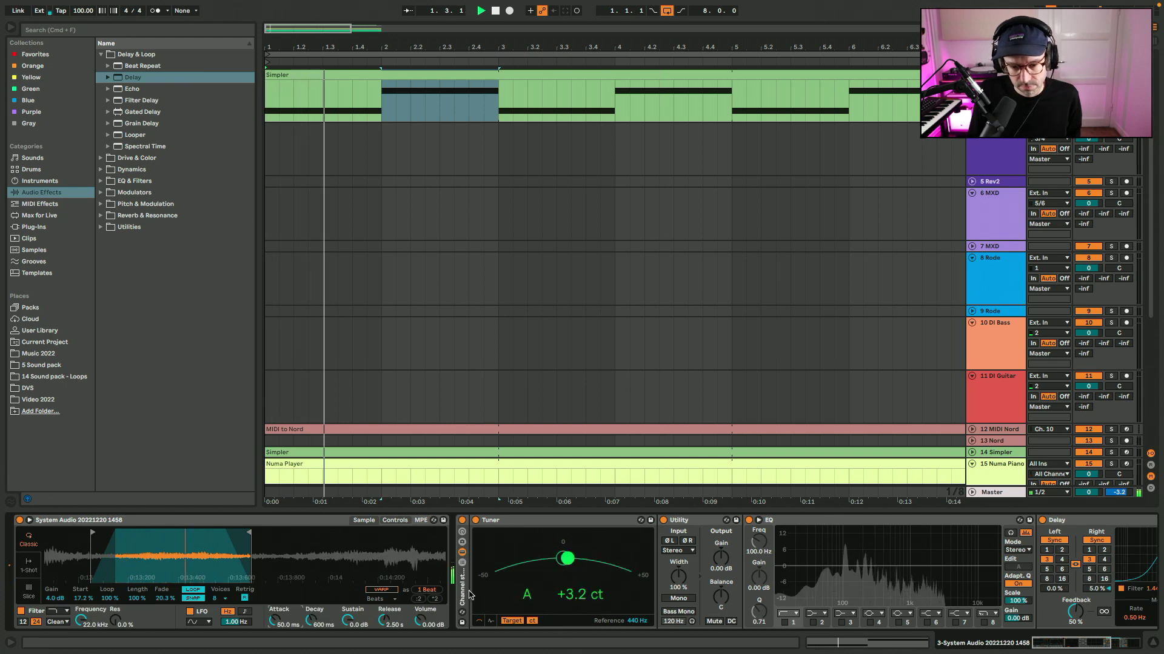
scroll(467, 594, "right", 5)
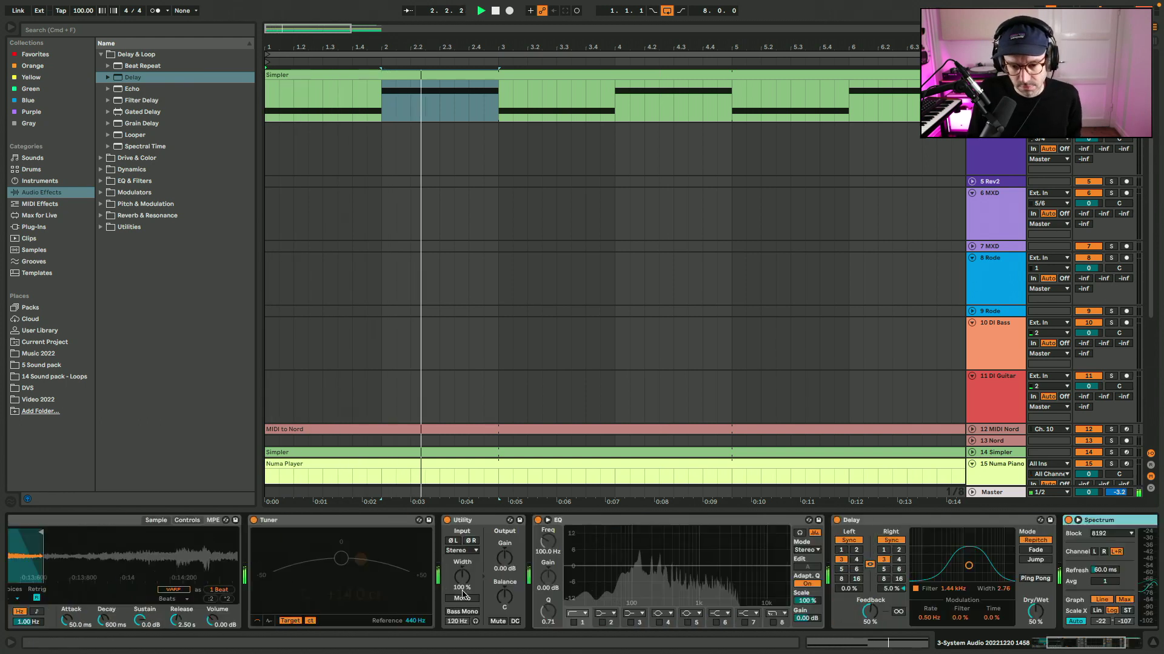
scroll(461, 593, "left", 5)
Collapse the Tuner, Utility and EQ devices in the track's device chain
double_click(511, 523)
left_click(511, 523)
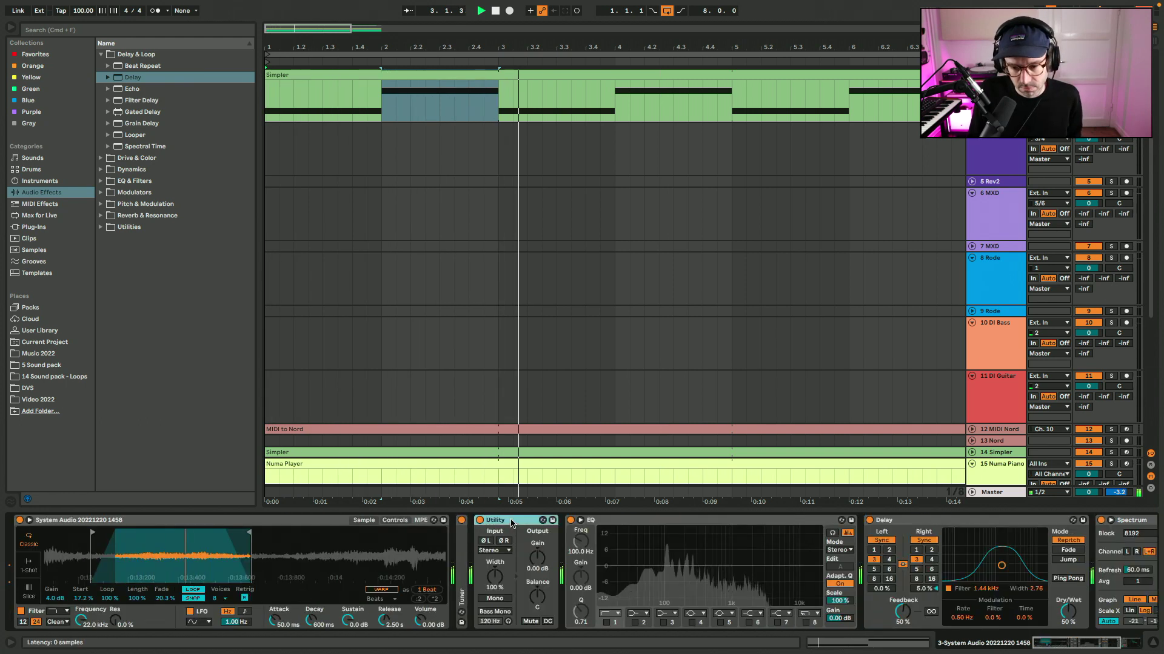
double_click(511, 523)
left_click(566, 523)
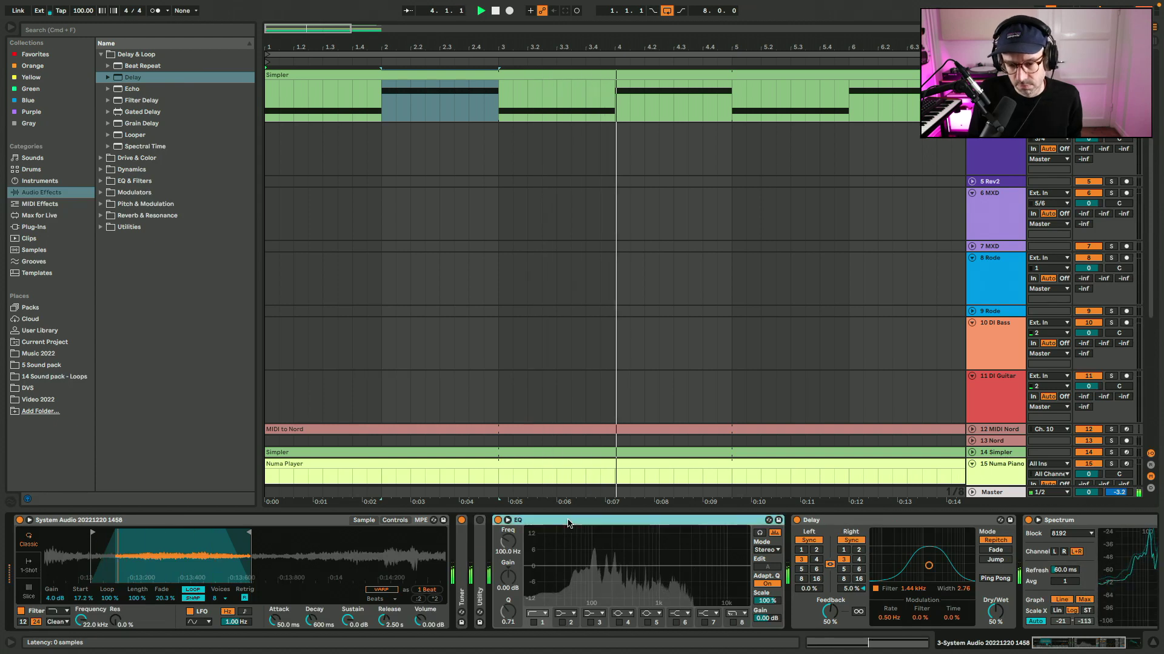
double_click(567, 524)
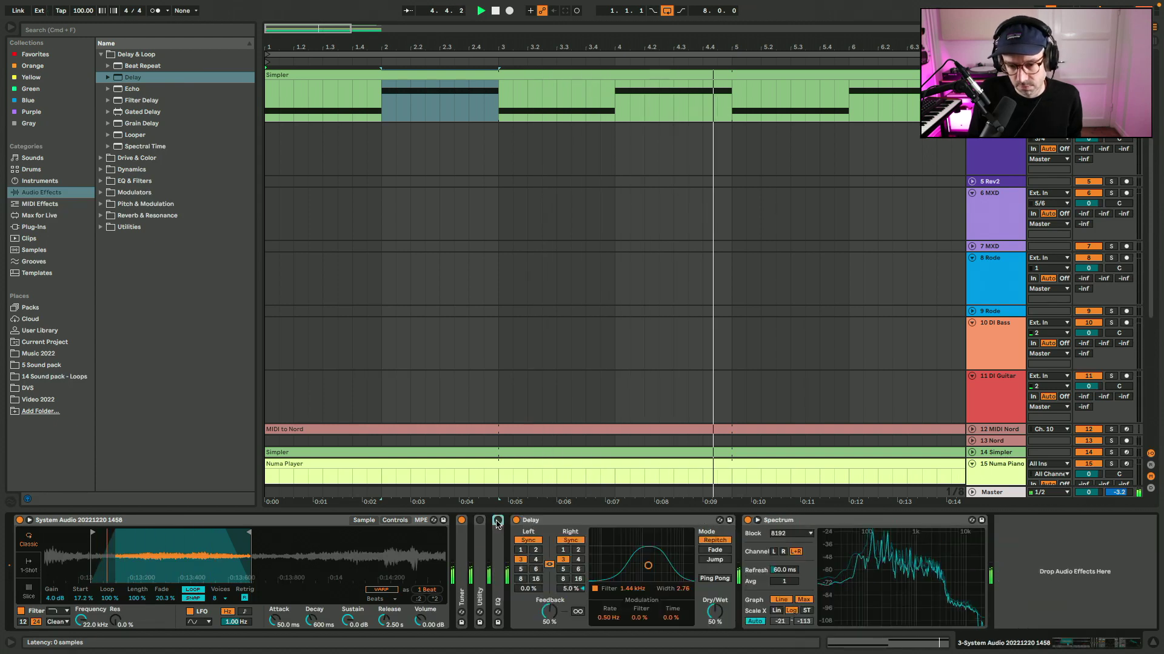
double_click(497, 523)
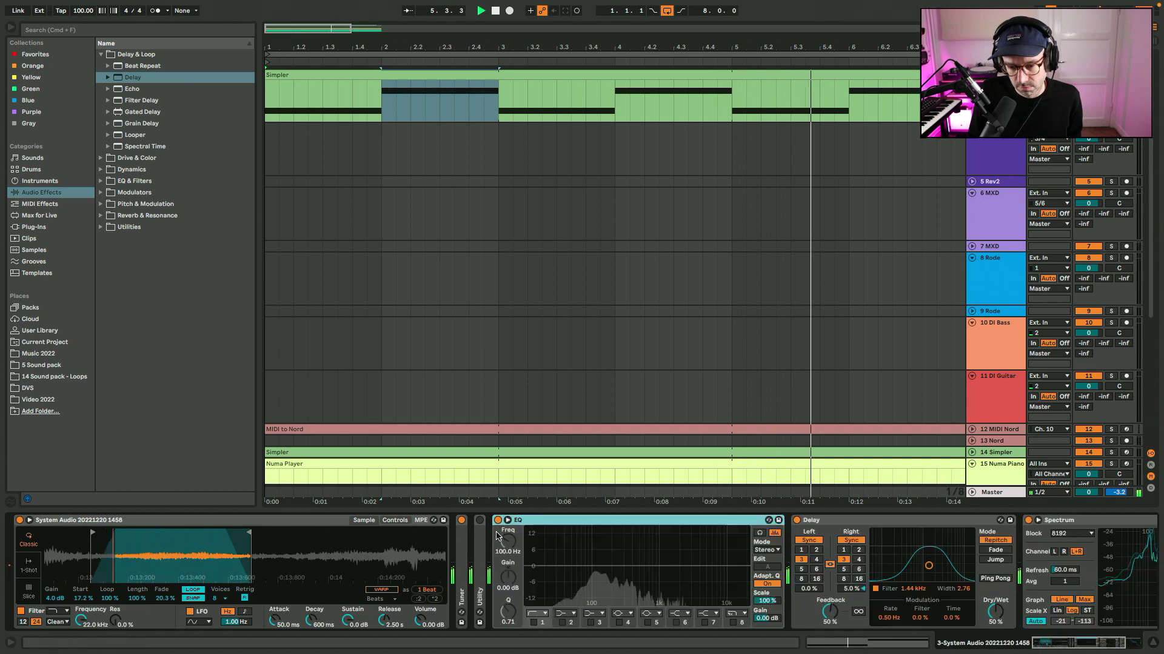
left_click(534, 623)
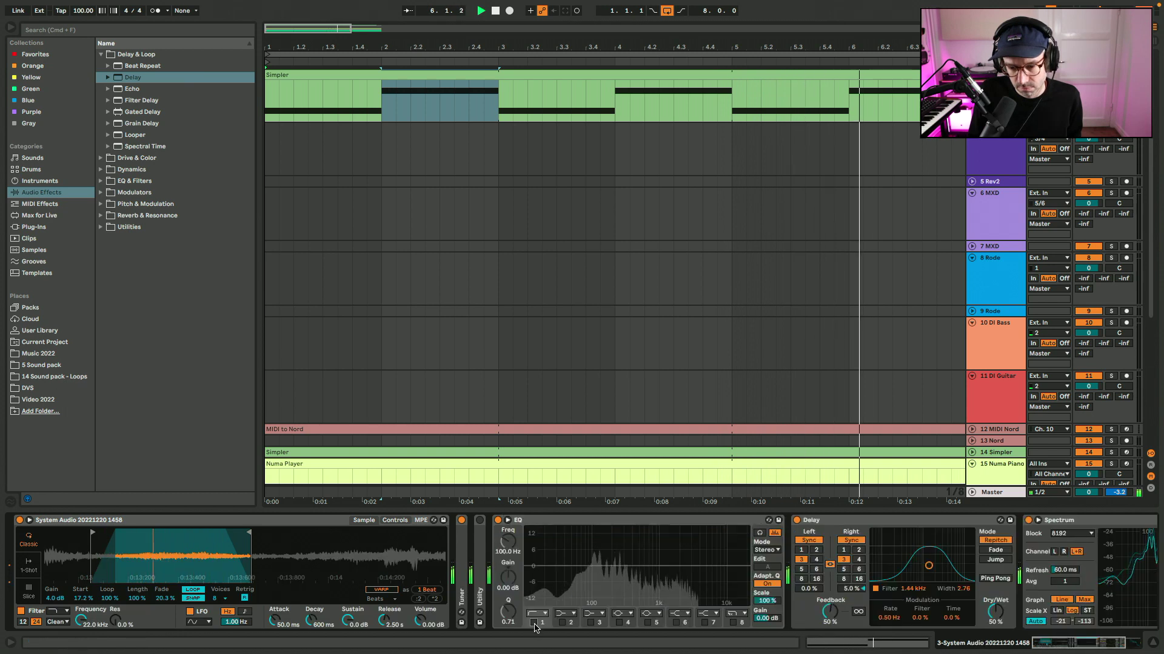
double_click(532, 520)
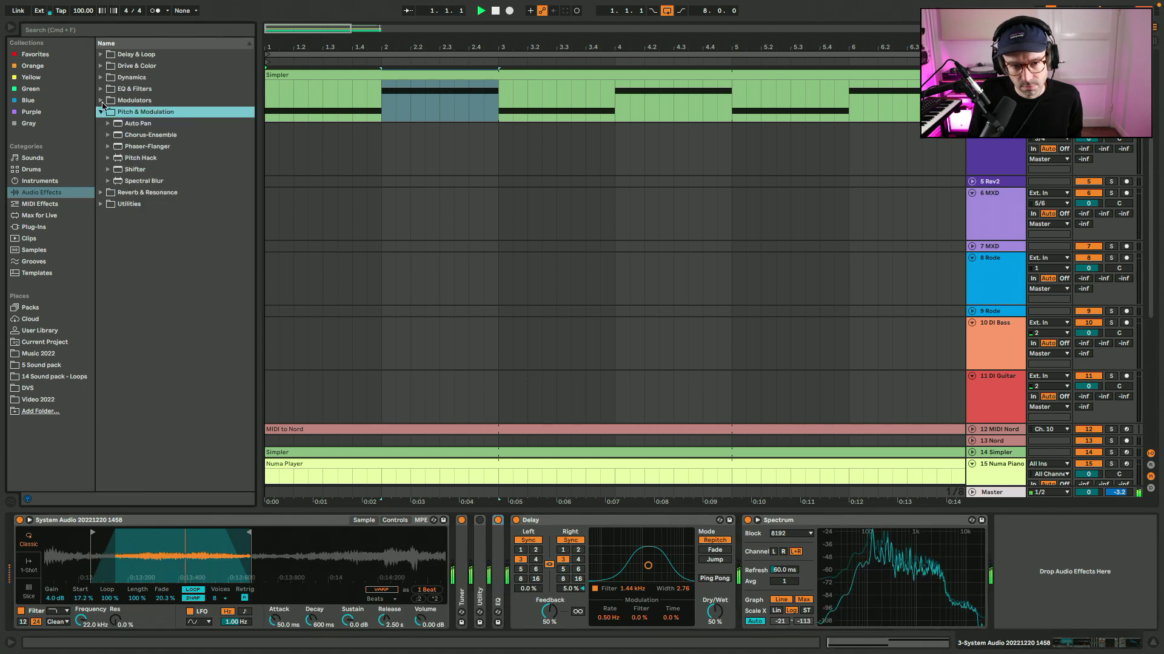
Add the Redux effect from the Drive & Color category between the Delay and Spectrum, and play the clip
left_click(102, 66)
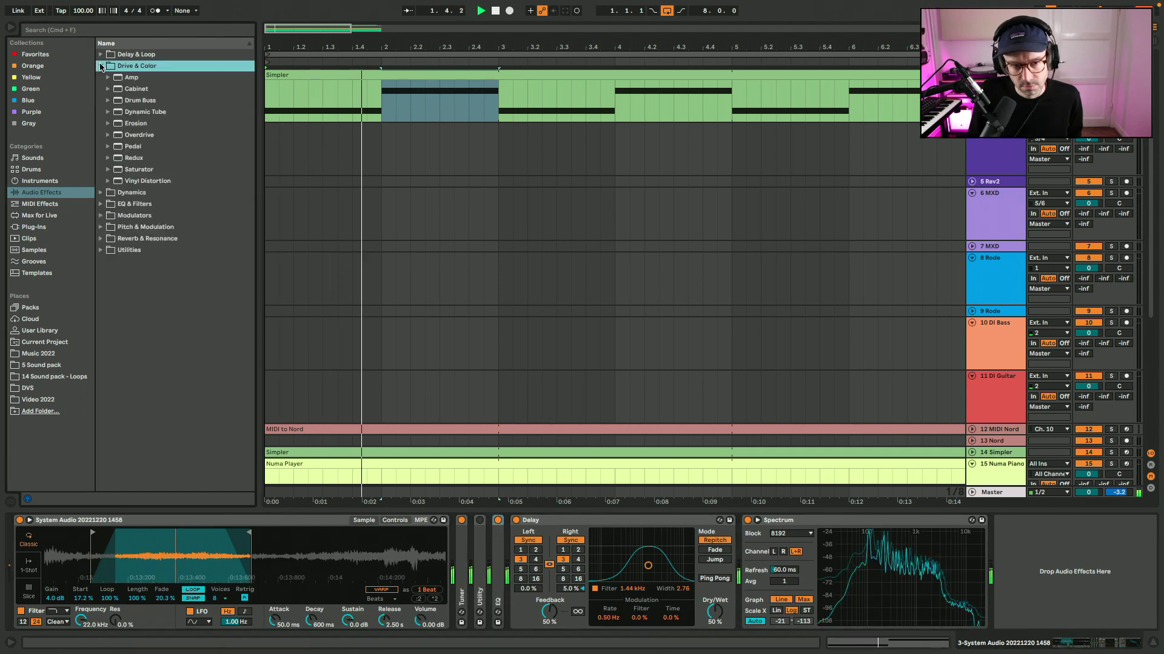
left_click_drag(133, 158, 730, 568)
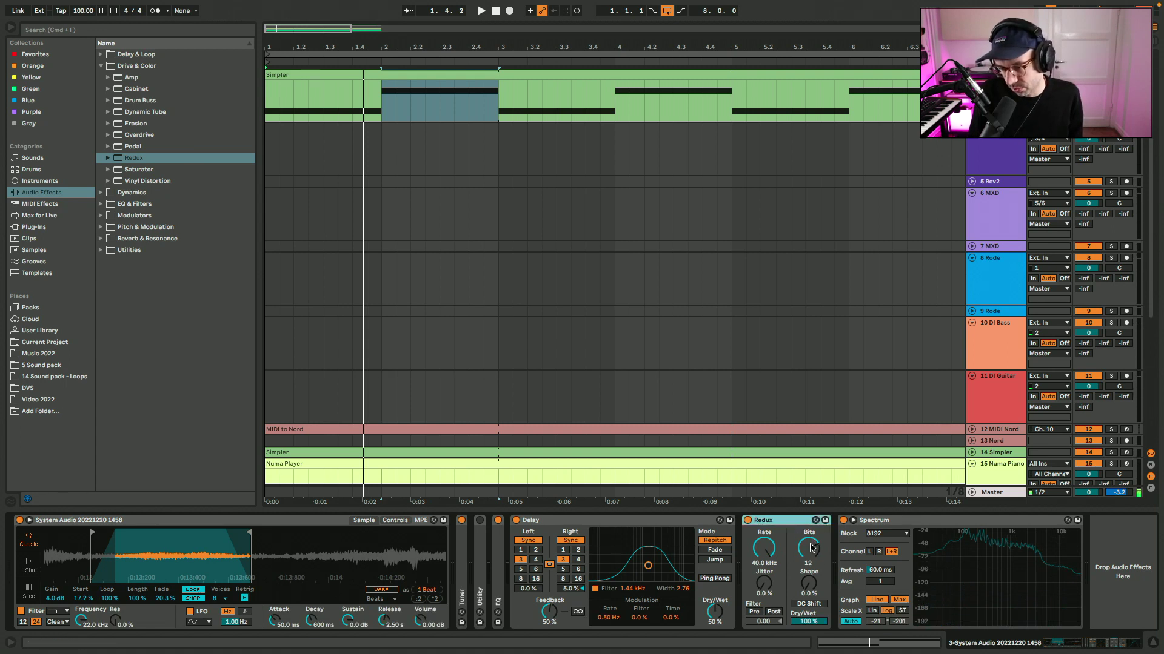
key("space")
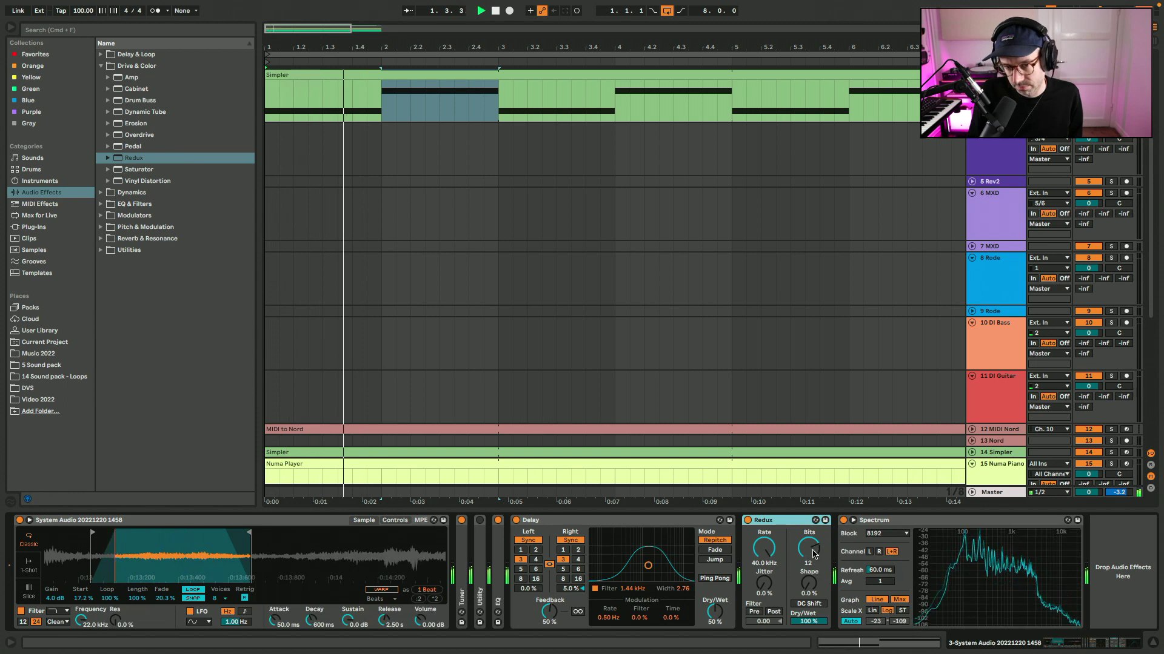
Try Redux at 10 bits, return it to 12 bits, and set its sample rate to 12.5 kHz
left_click(814, 553)
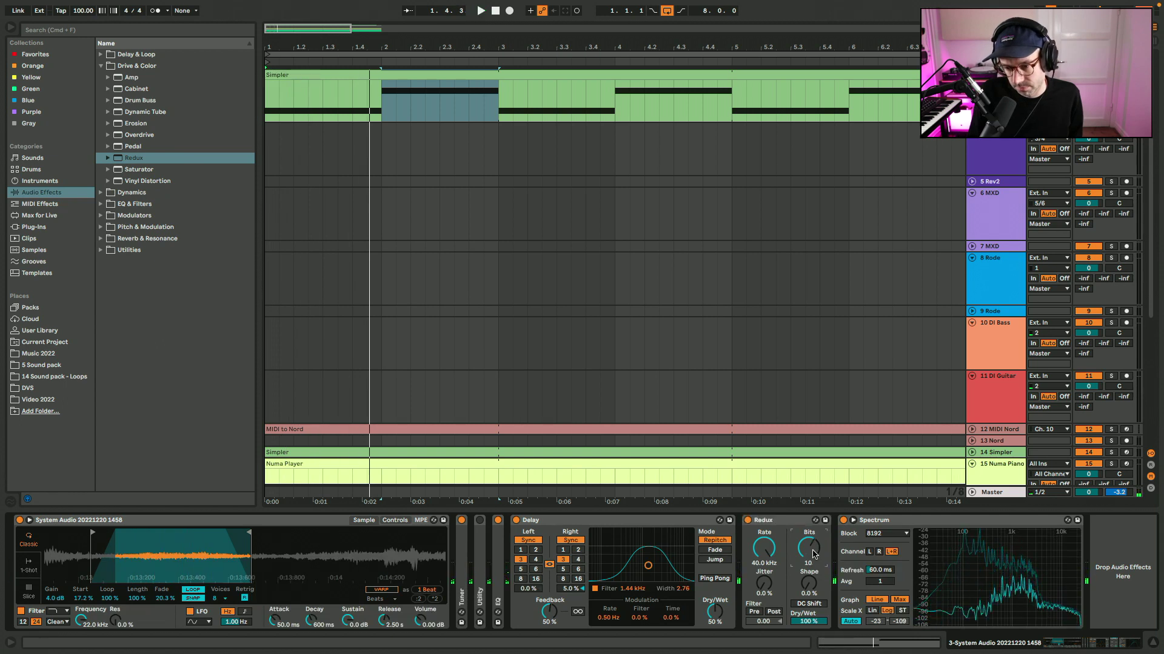
key("space")
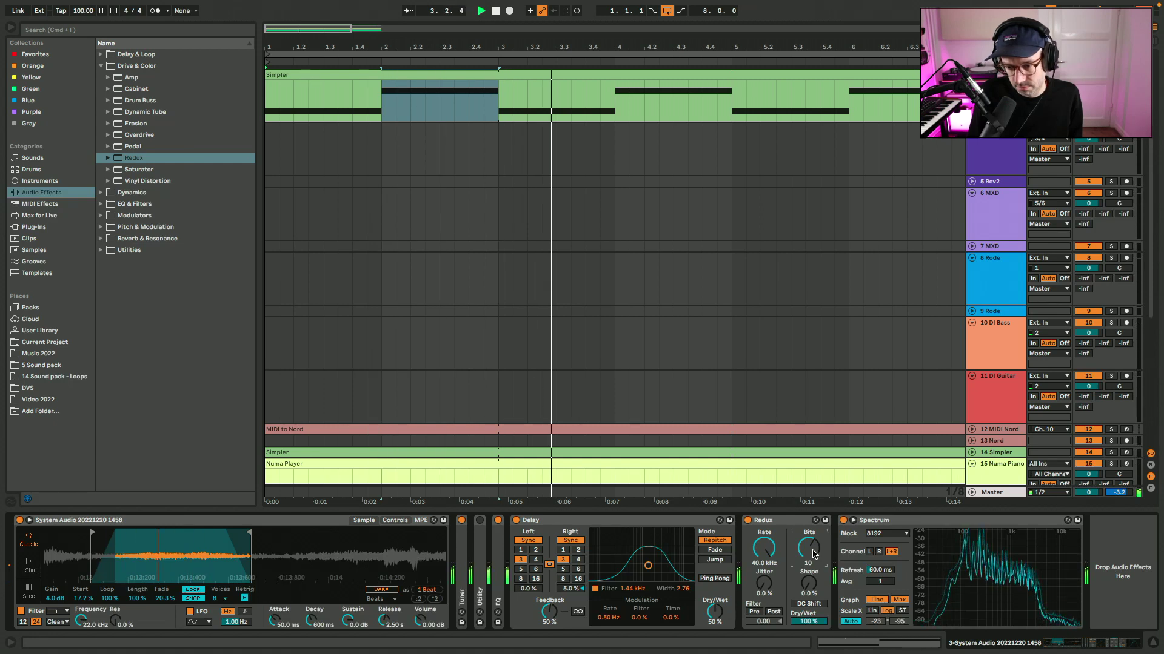
left_click_drag(813, 554, 763, 564)
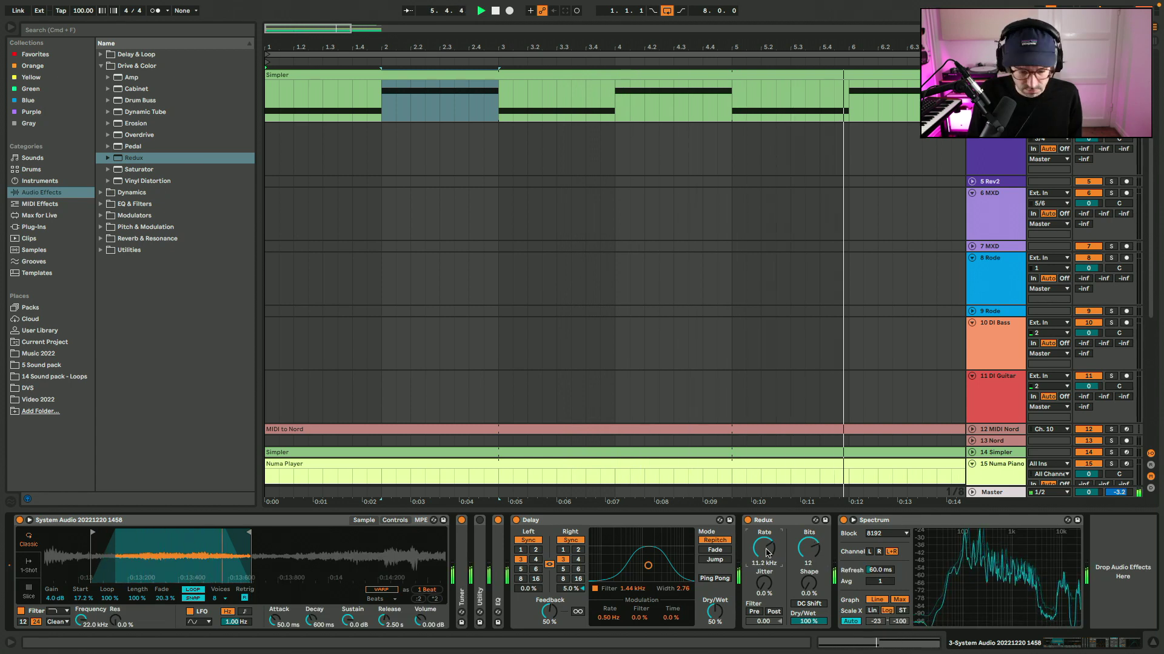
type("1240")
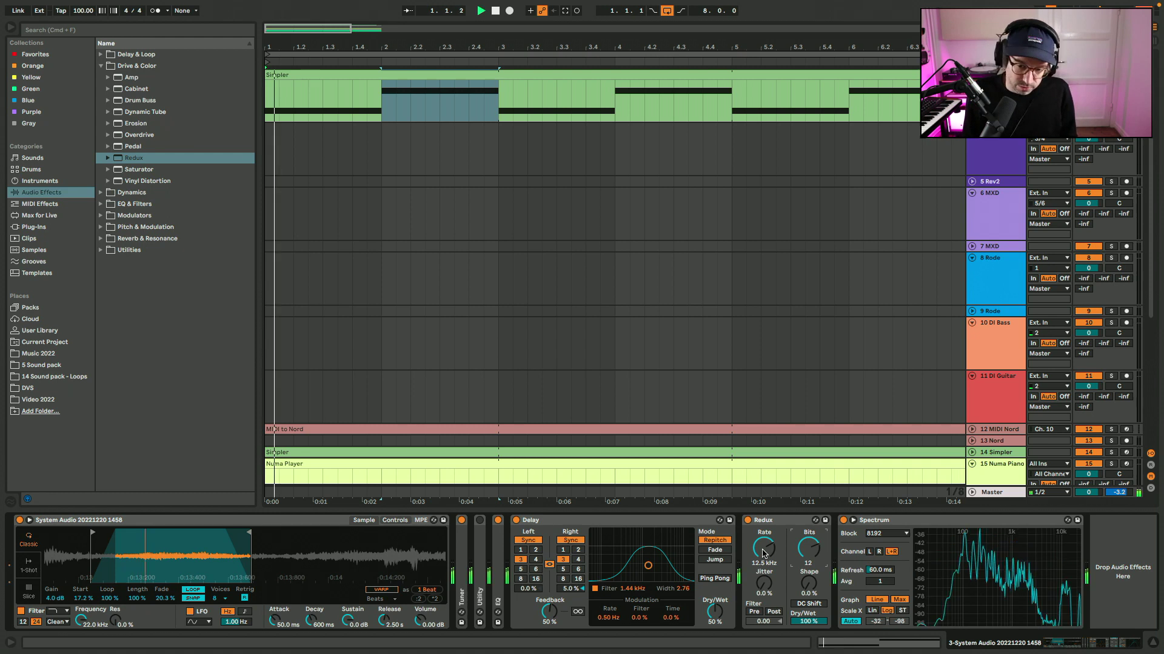
Try a Redux jitter of 1.0 % and a shape of 46 %, and undo both changes
left_click_drag(766, 587, 766, 589)
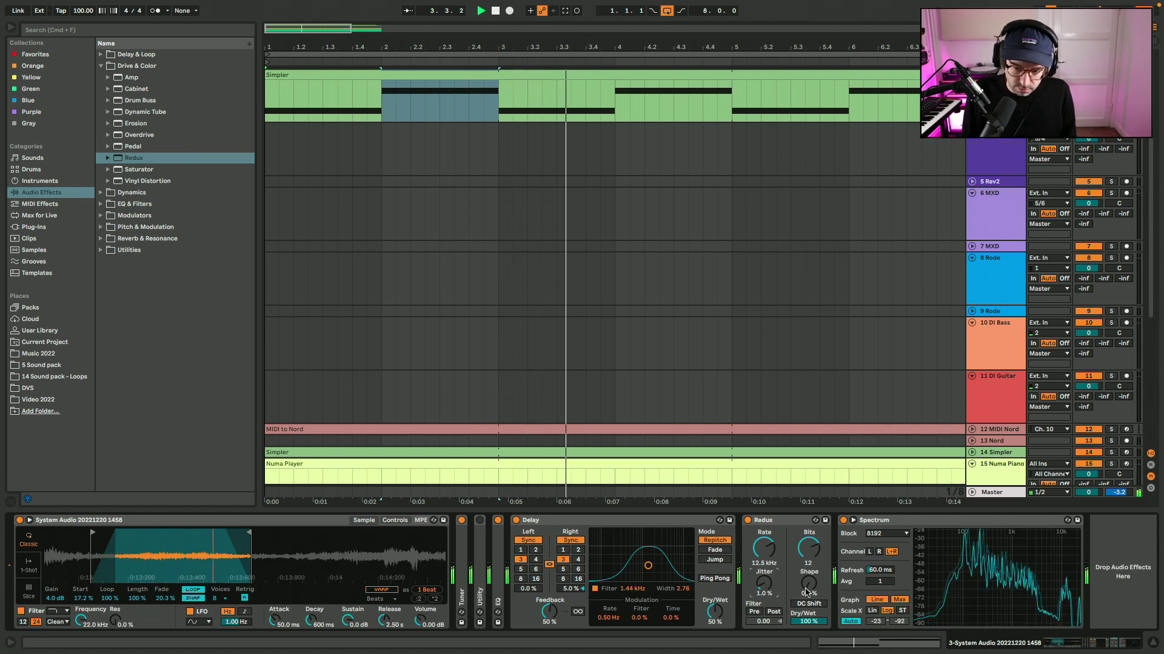
left_click_drag(808, 585, 808, 557)
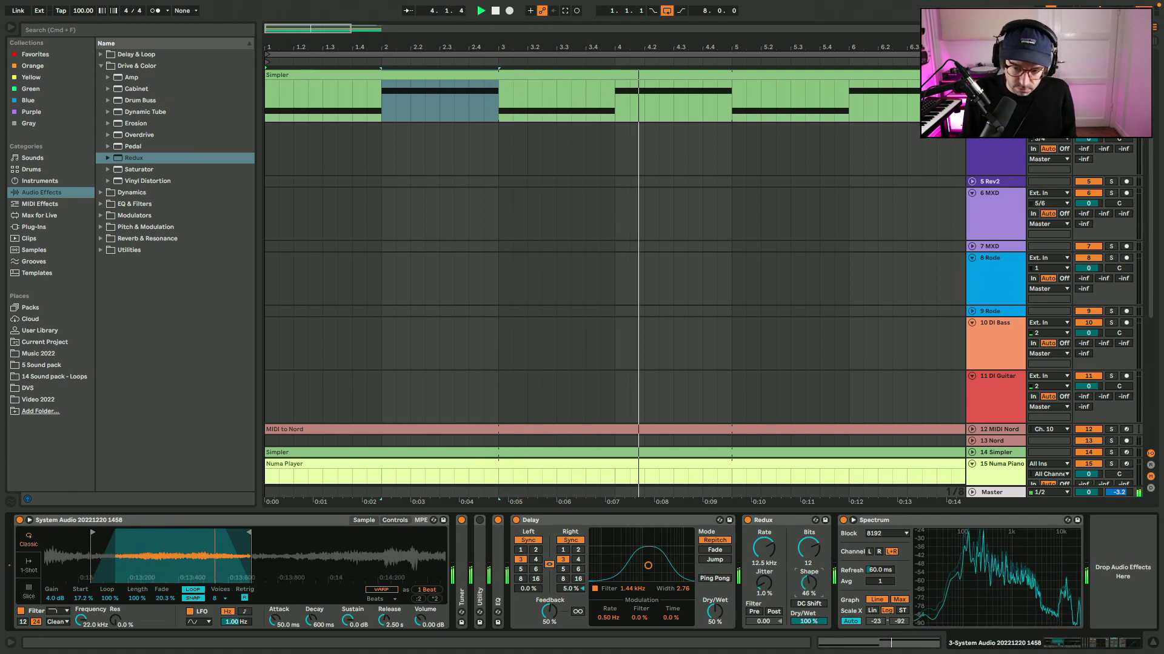
left_click(784, 521)
key("super+z")
key("super+z")
left_click(785, 542)
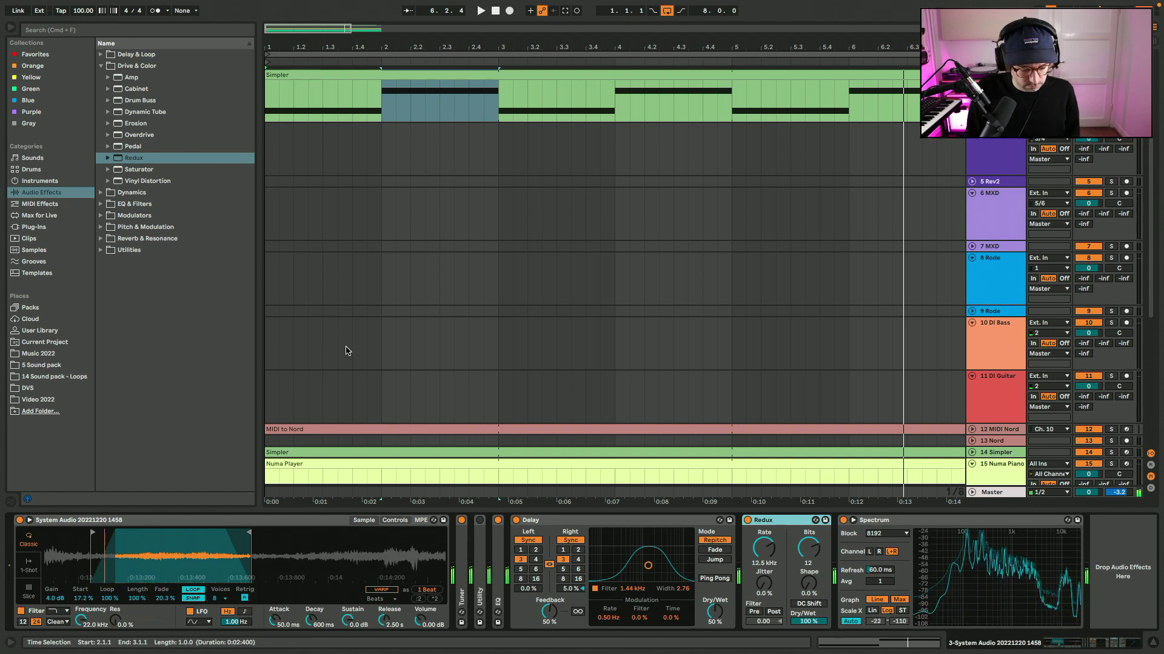
In the Simpler clip, move the C3 note in bar 2 down to A2 and set the loop length to 4 bars
double_click(547, 78)
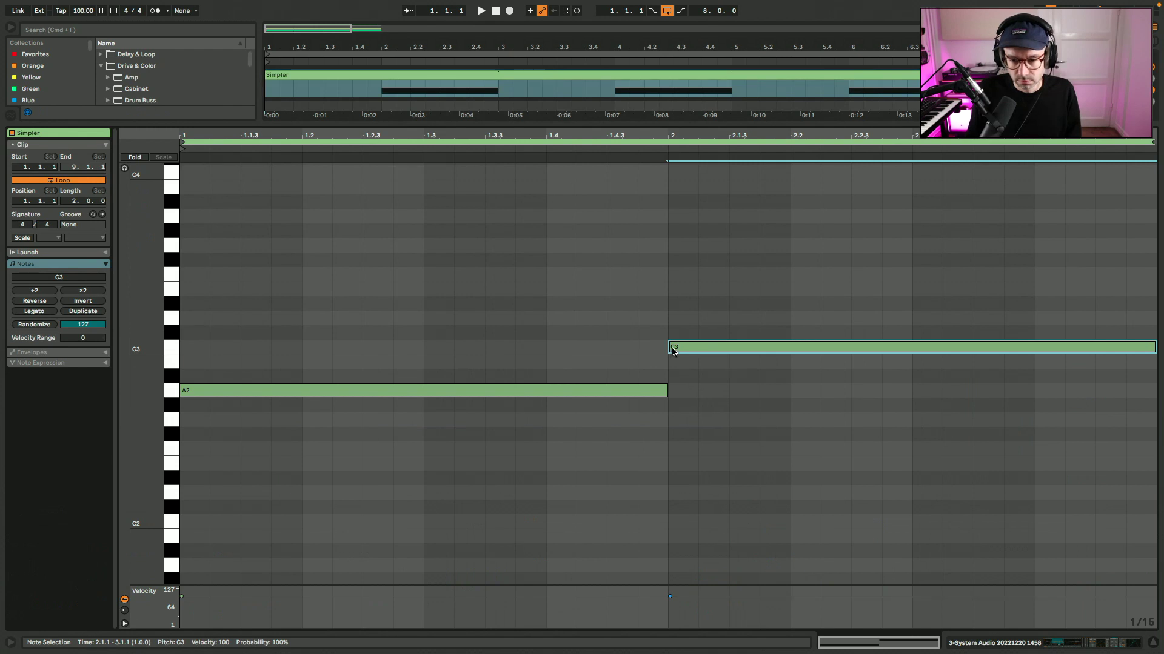
left_click_drag(673, 352, 678, 394)
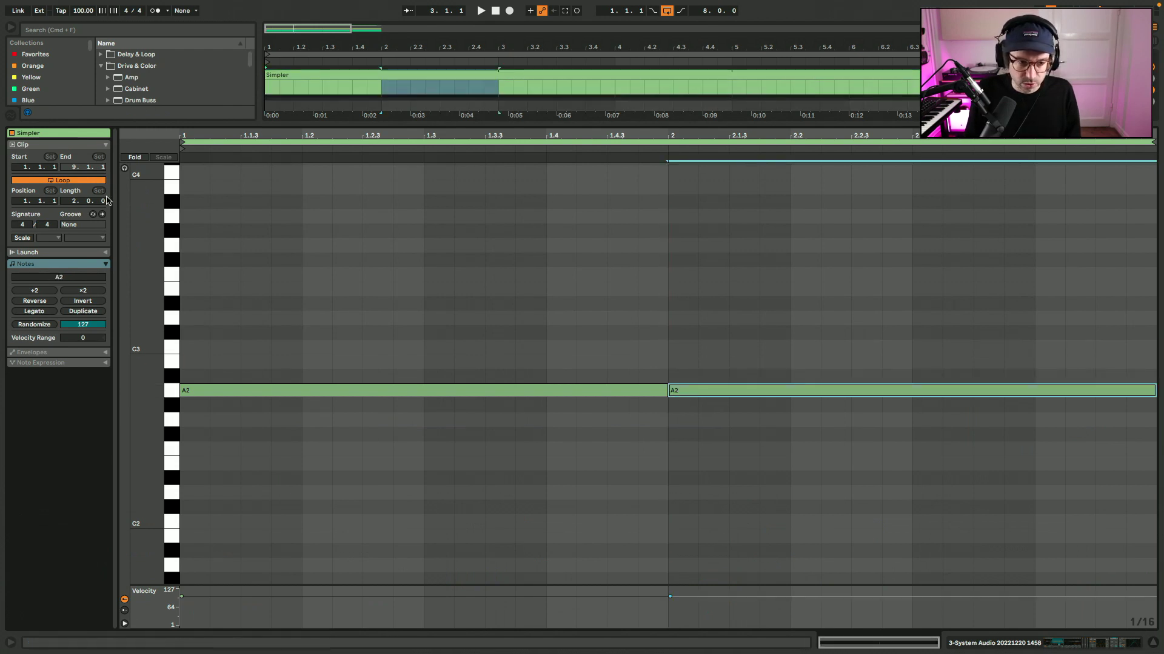
left_click_drag(69, 200, 69, 189)
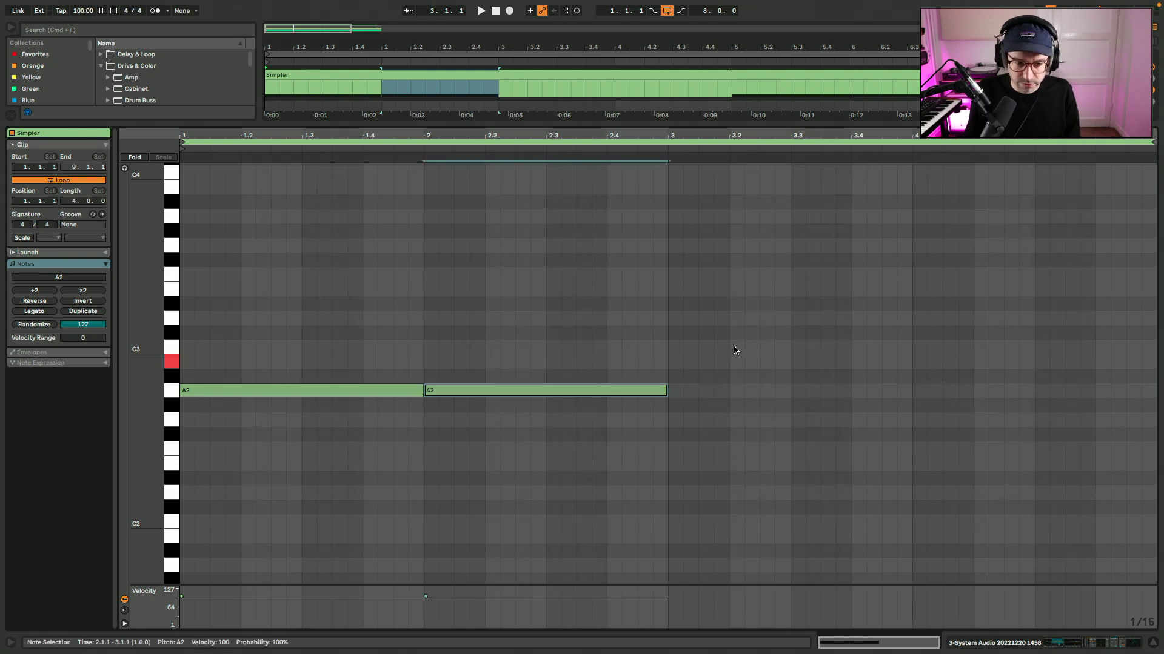
Add a sixteenth-length C3 note on each of the four beats of bar 3 while the clip plays
double_click(676, 347)
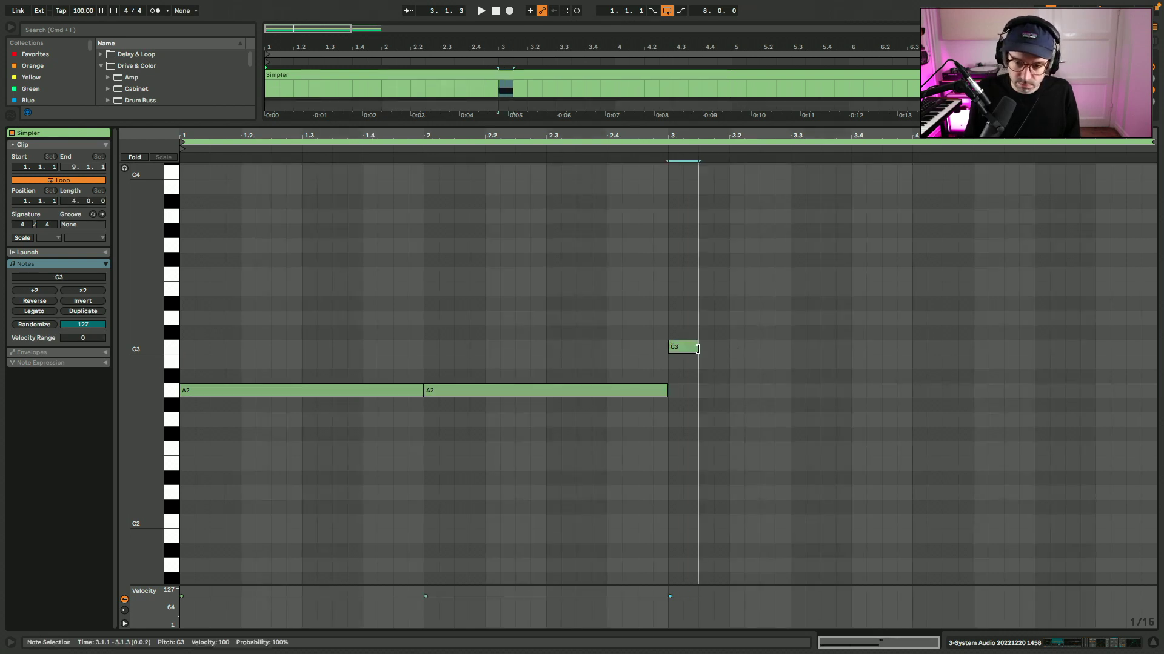
double_click(706, 348)
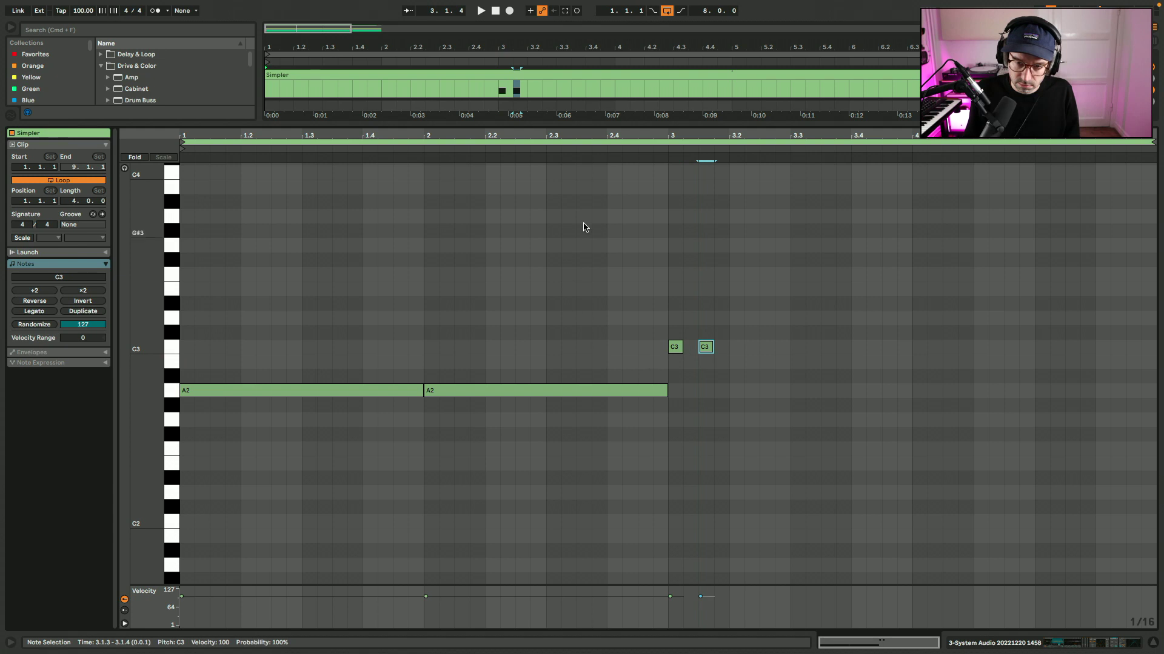
left_click(423, 149)
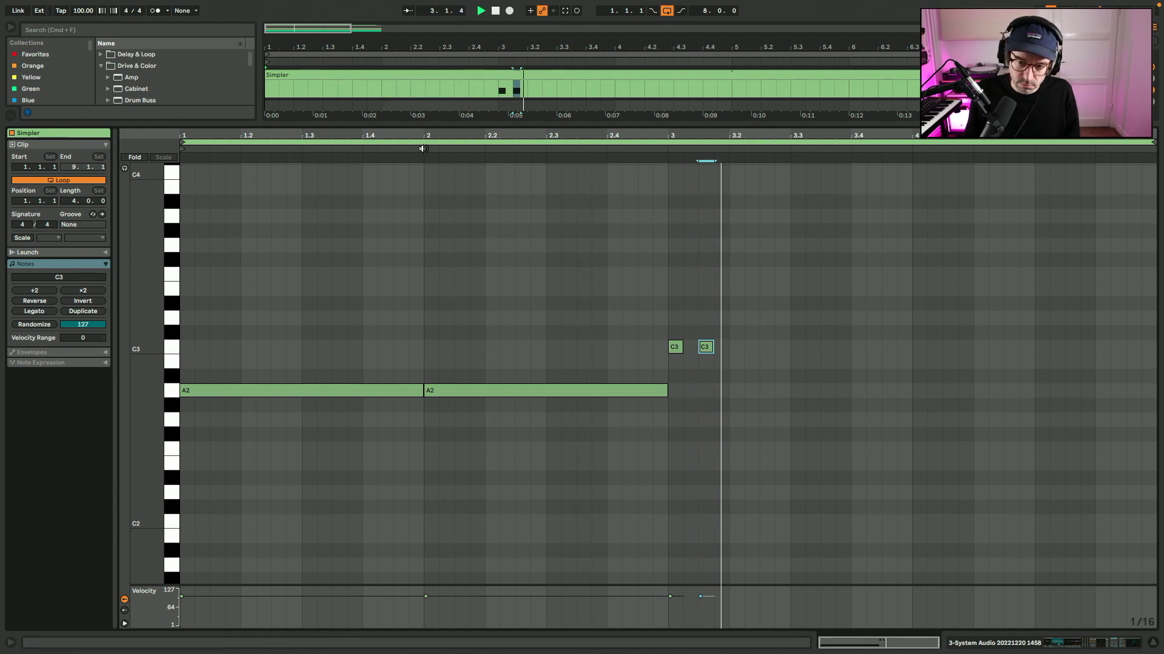
left_click_drag(706, 351, 736, 350)
double_click(798, 349)
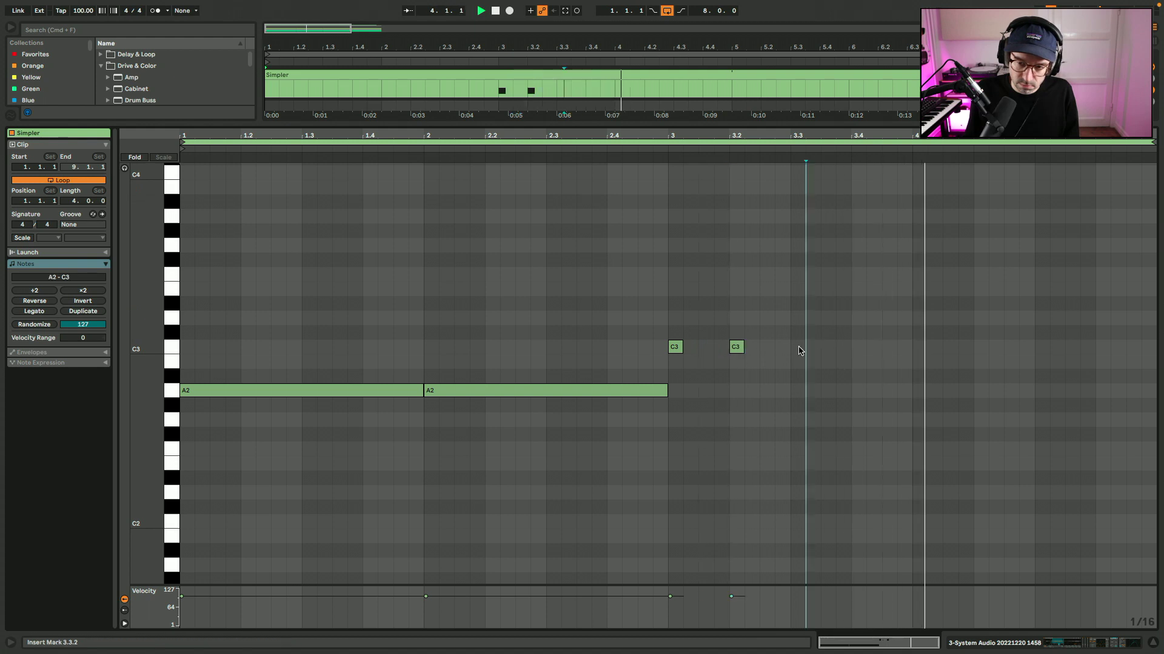
left_click(862, 350)
double_click(861, 350)
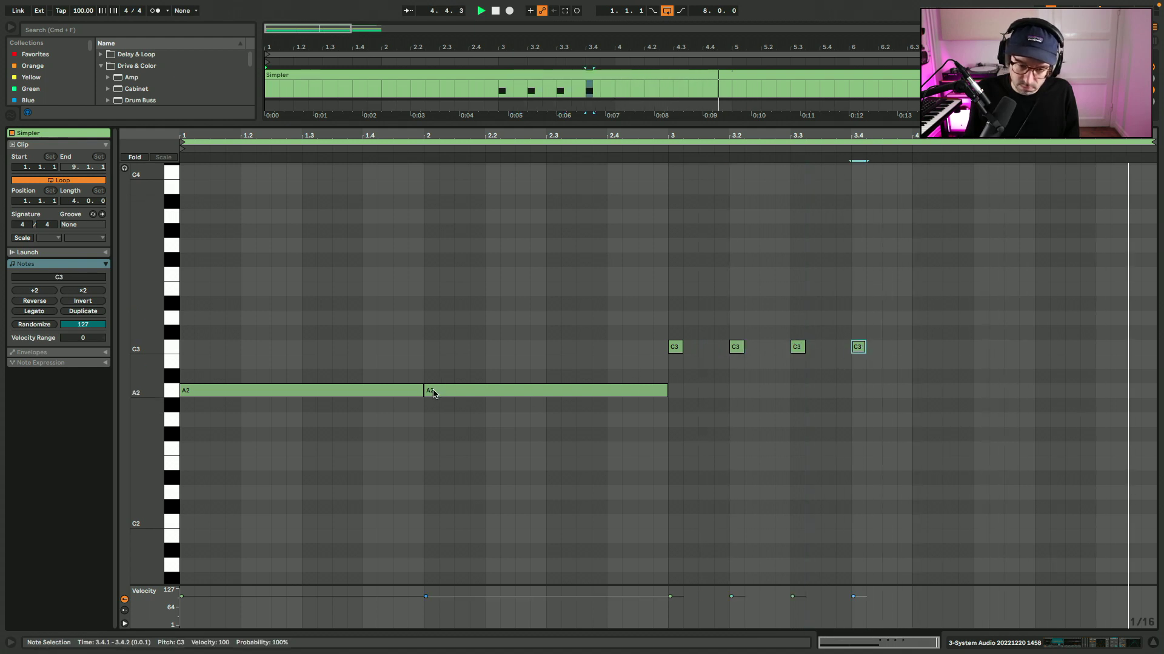
Extend the first A2 note to two bars, and duplicate the four C3 notes into bar 4 transposed to B2
left_click_drag(420, 390, 667, 390)
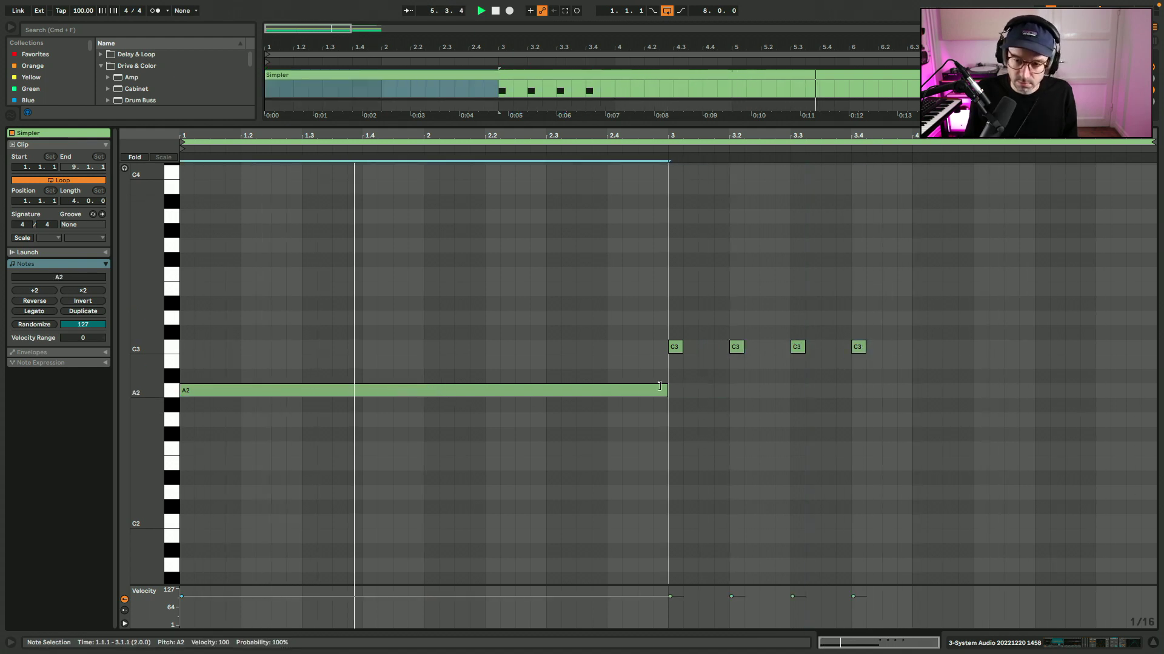
left_click_drag(665, 330, 816, 363)
left_click_drag(855, 326, 917, 372)
key("super+d")
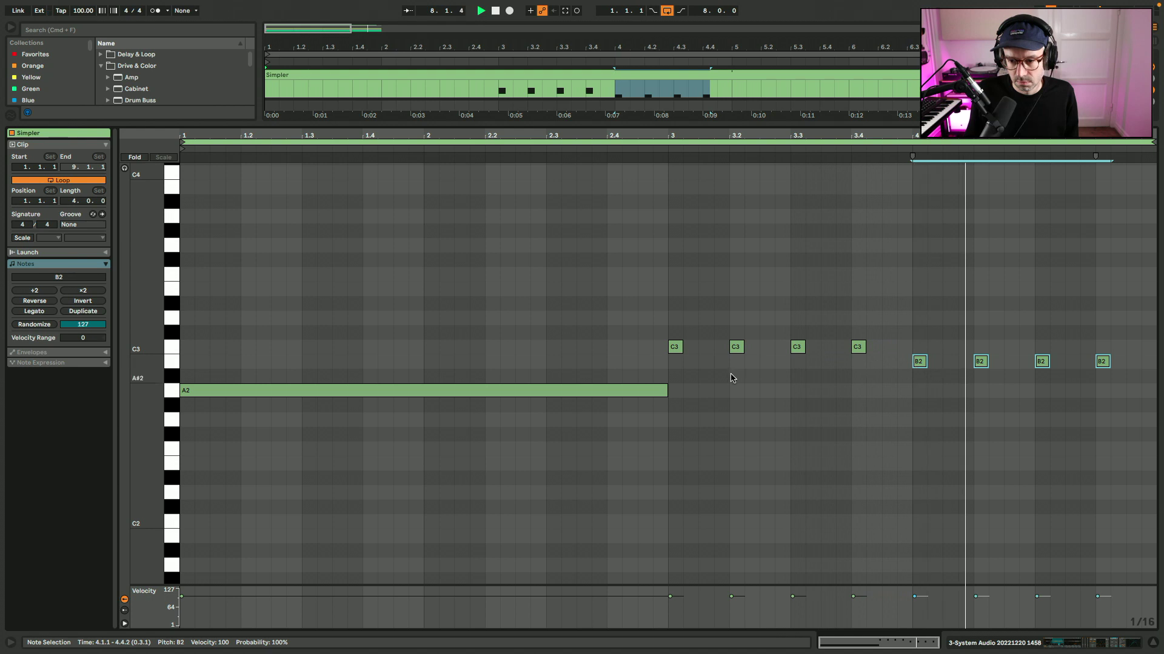
Lower the velocity of the short notes on beats 2 and 4 of bars 3 and 4 to 70
left_click_drag(729, 376, 749, 332)
left_click_drag(853, 381, 871, 292)
left_click_drag(966, 384, 987, 342)
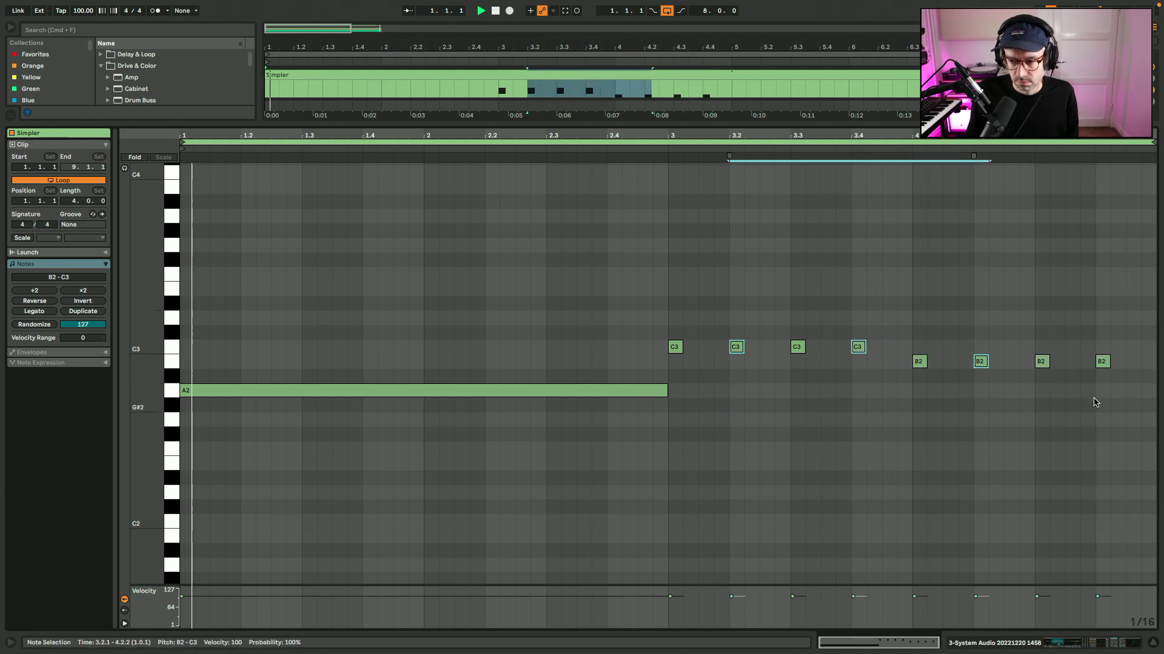
left_click_drag(1093, 398, 1116, 345)
left_click_drag(1098, 598, 1099, 606)
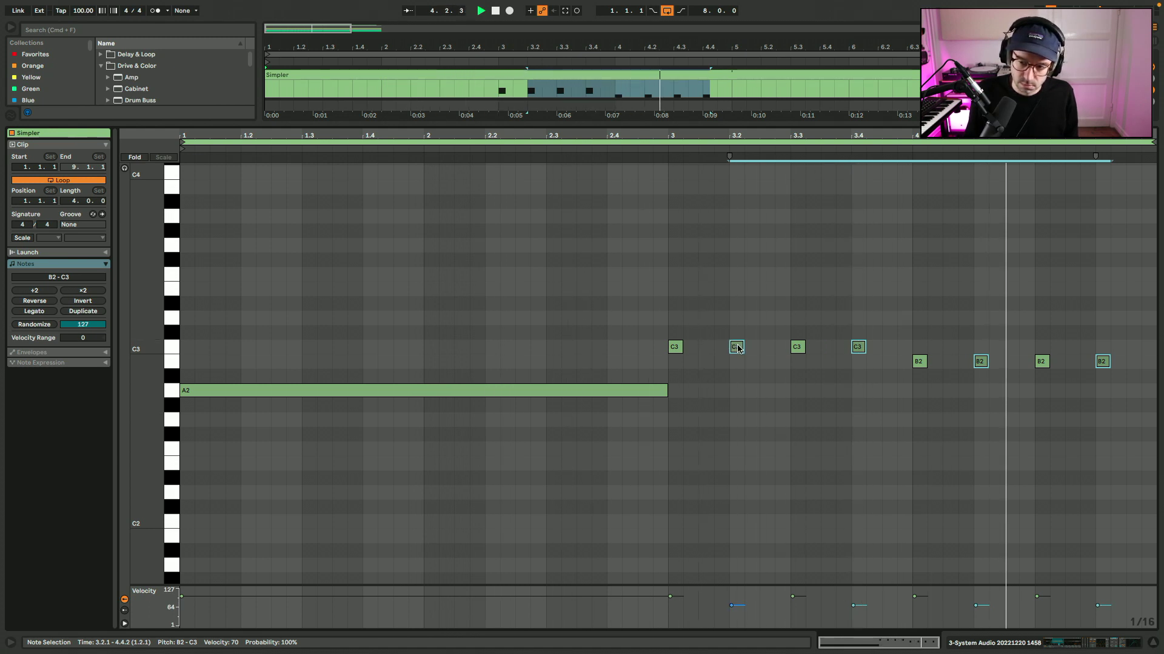
Group the Simpler track's devices from Simpler through Redux into an Instrument Rack, leaving Spectrum outside
key("shift+Tab")
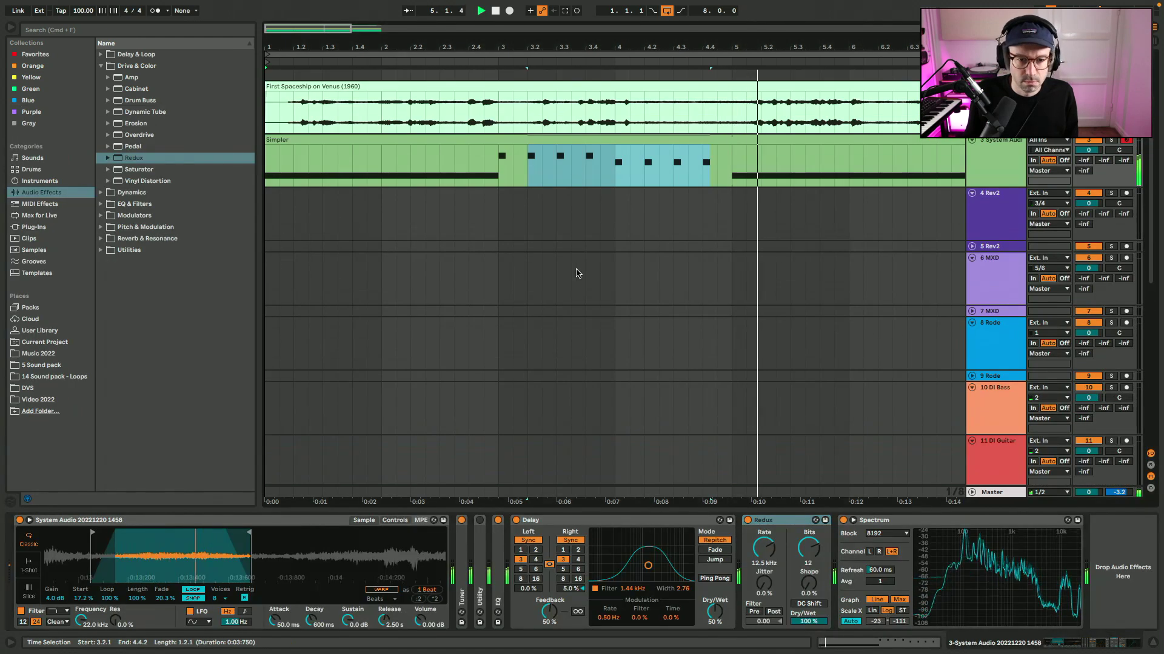
left_click(544, 138)
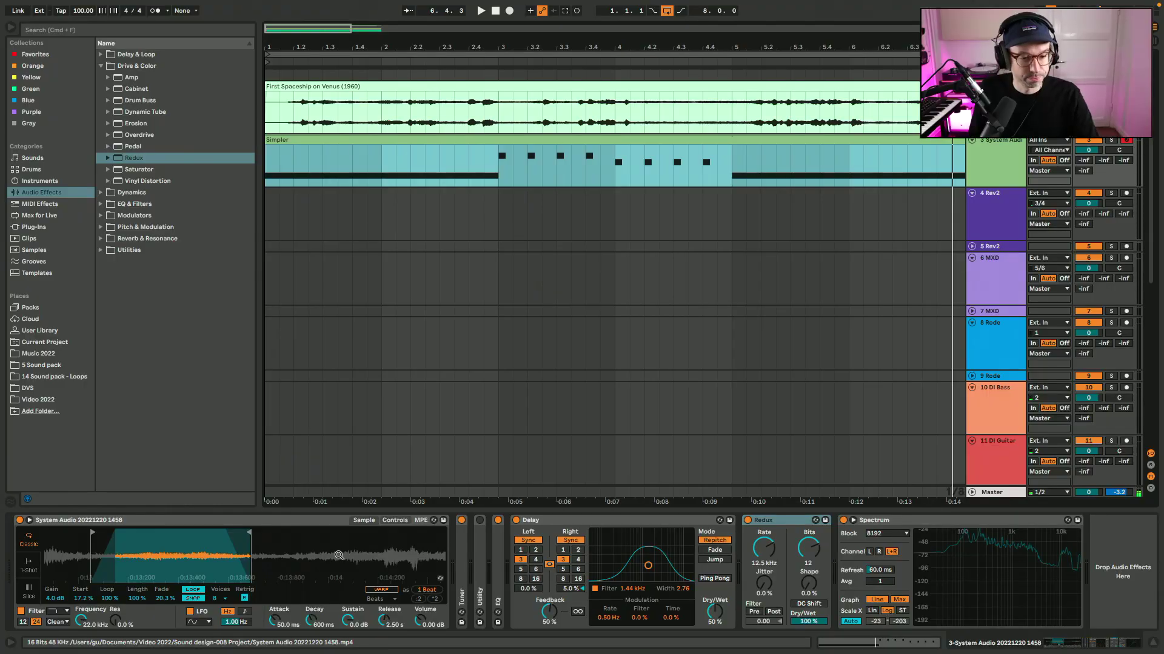
left_click(304, 521)
key("shift+Right")
key("shift+Right")
key("shift+Right")
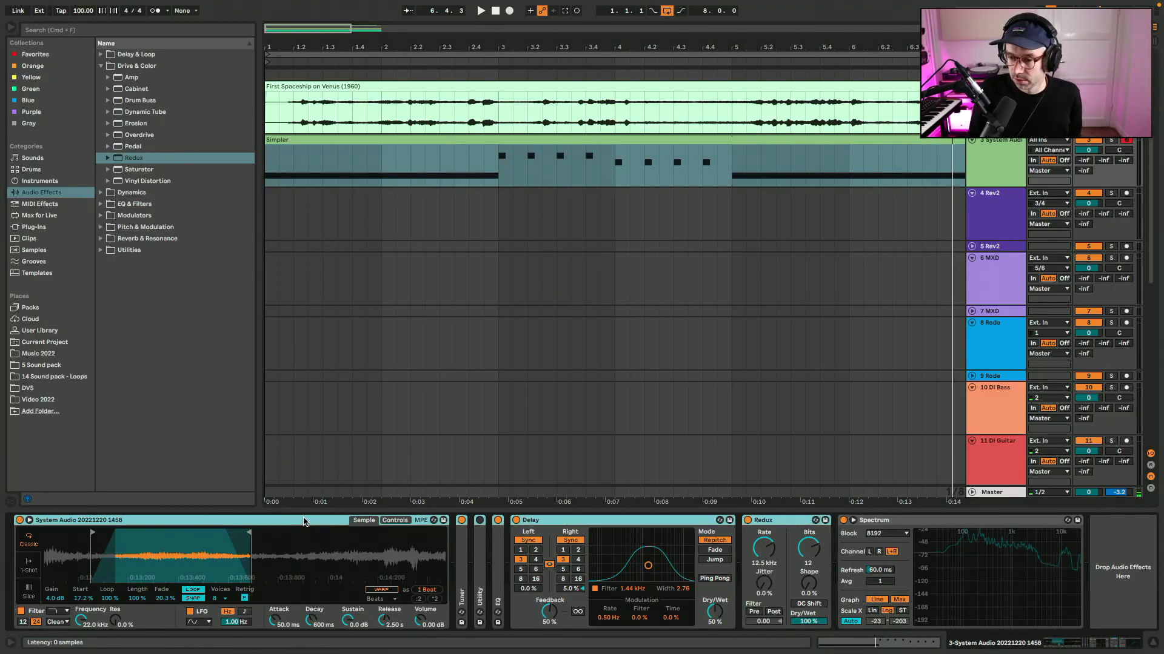
key("super+g")
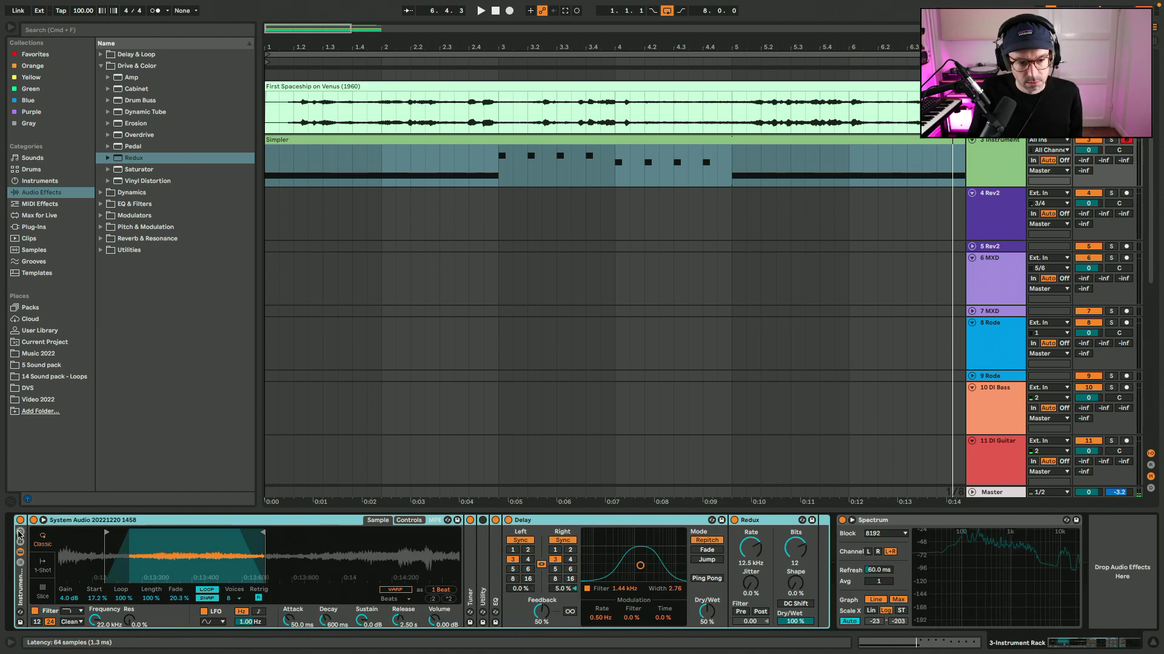
Show the rack's macro controls, save the rack as "Lo-fi movie sample pad" in the User Library, and hide the browser
left_click(20, 532)
left_click(150, 521)
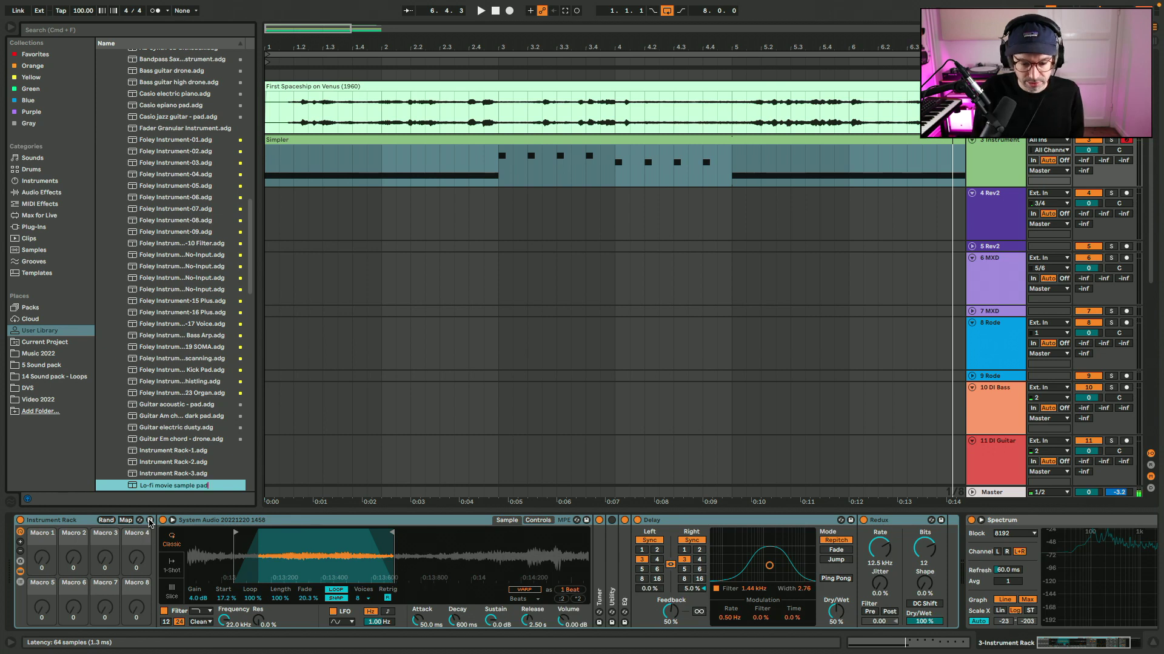
type("Lo-fi movie sample pad")
key("Return")
key("super+alt+b")
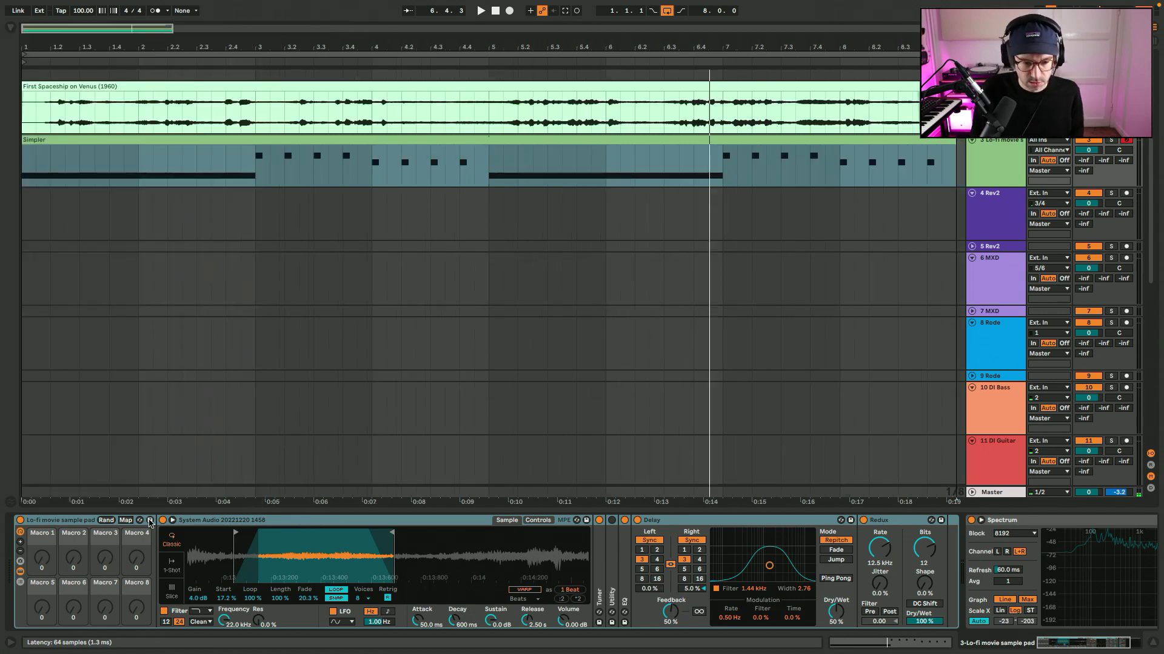
Play the Simpler clip from the start and select its short notes in bars 3 and 4
key("space")
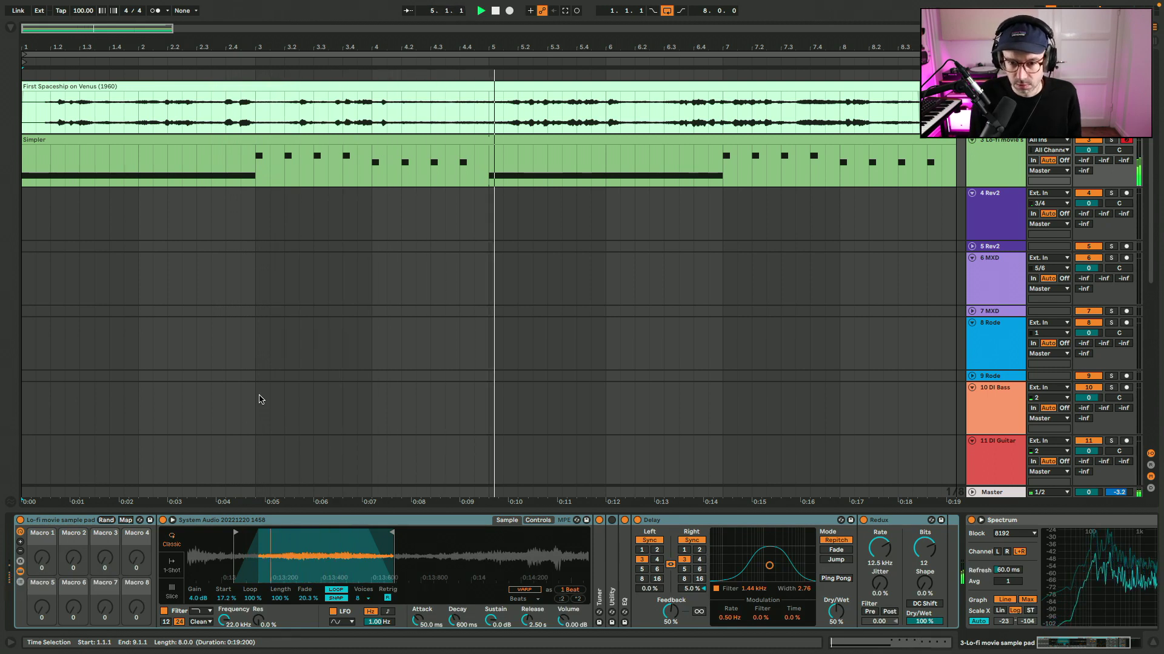
left_click_drag(253, 155, 521, 177)
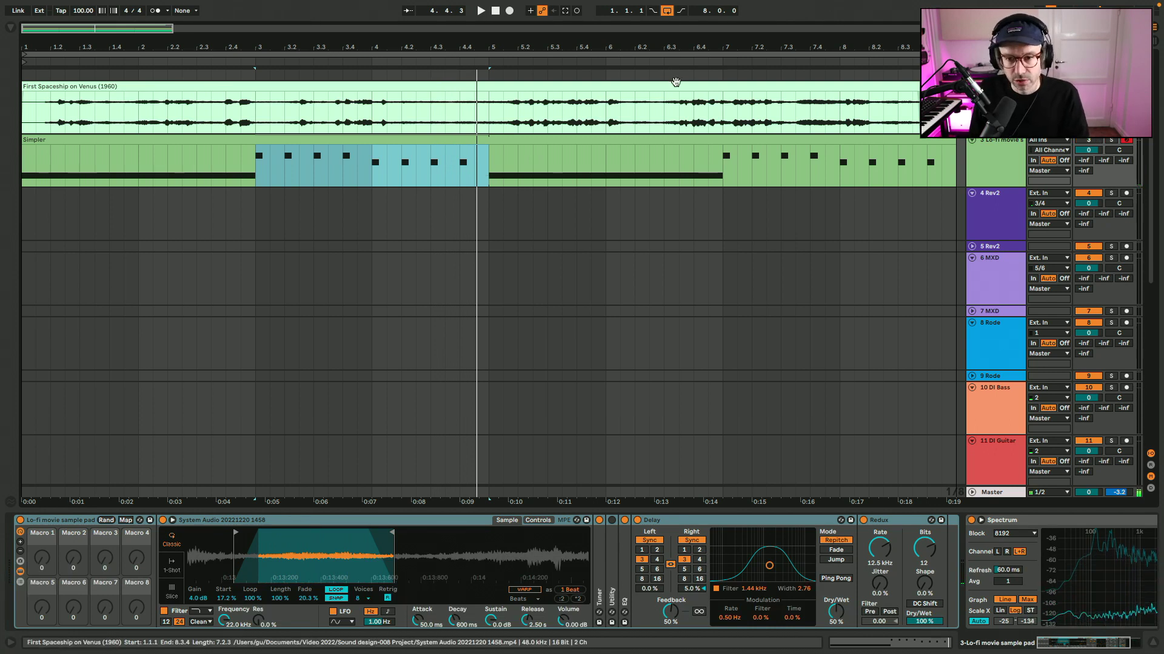
Audition the First Spaceship on Venus audio from 6.1.3, and replay the source snippet selected from 6.1.3 to 6.3.1
left_click(618, 108)
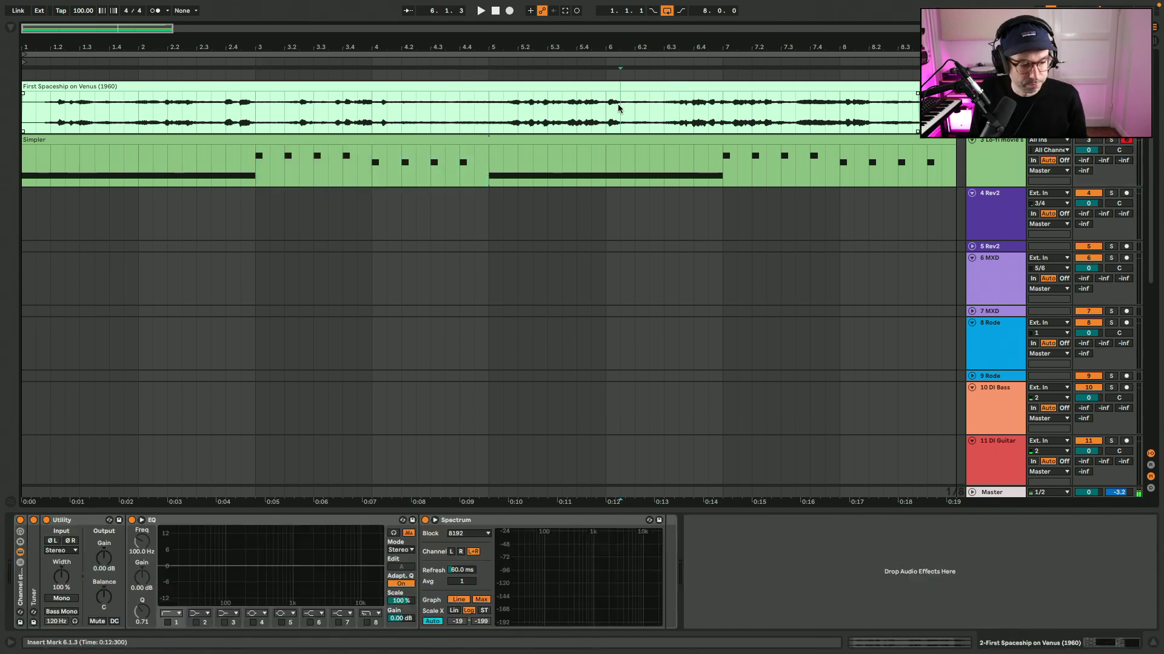
key("space")
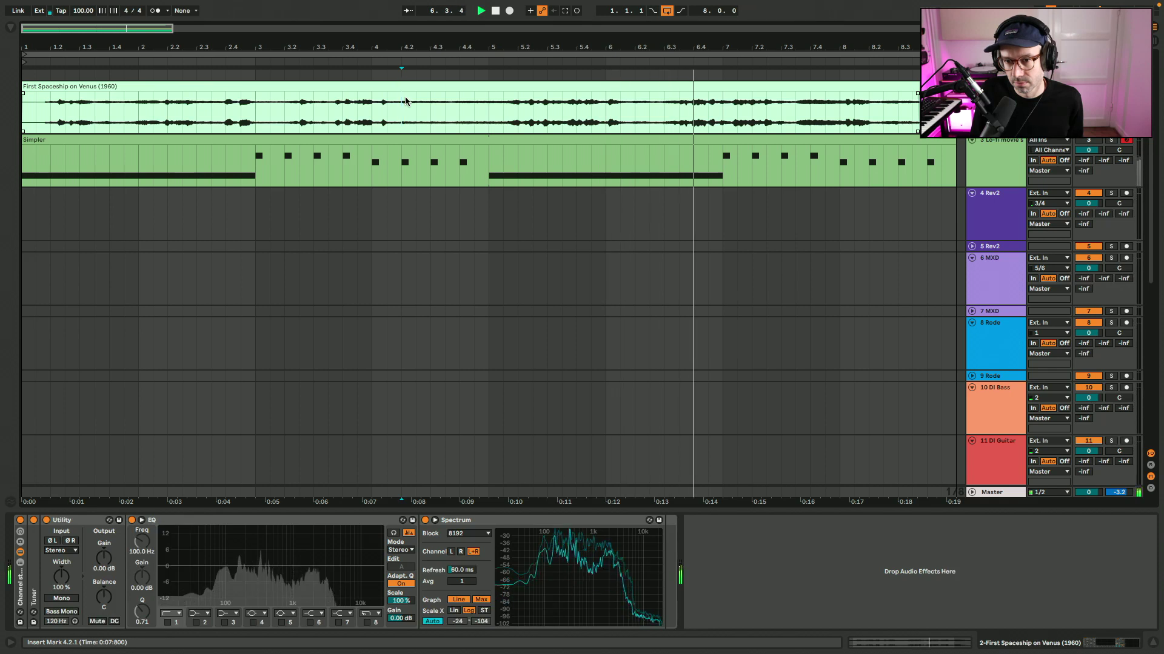
key("space")
left_click_drag(622, 104, 662, 101)
key("space")
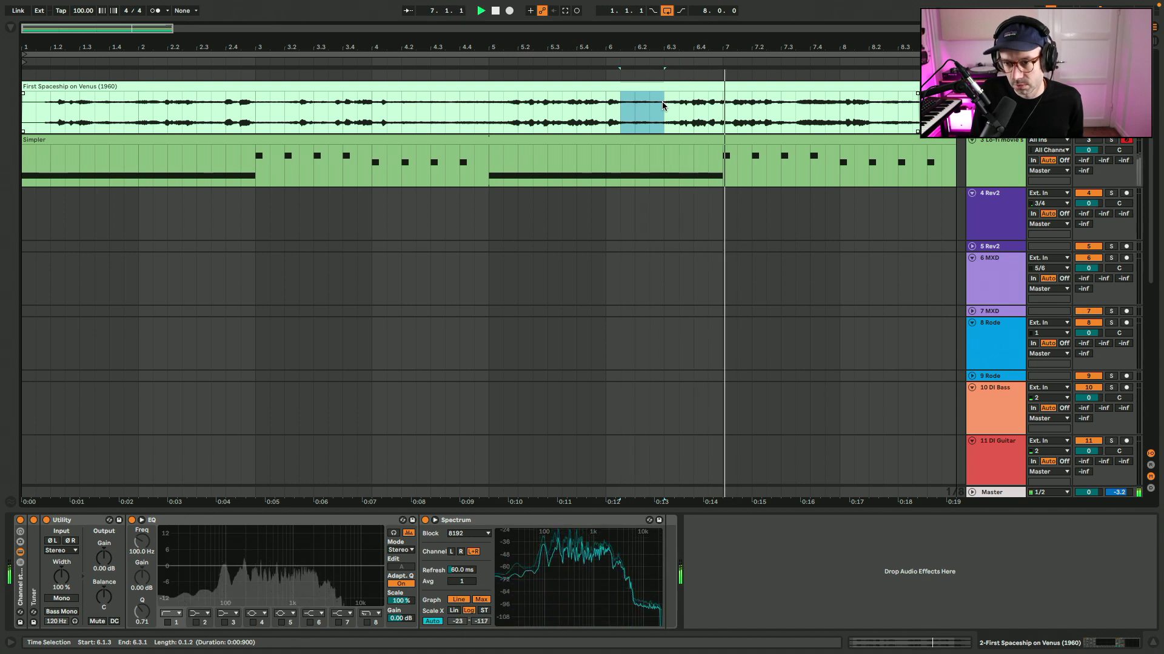
key("space")
Switch back to the Lo-fi movie sample pad track and play its pattern from the start of the arrangement
key("F3")
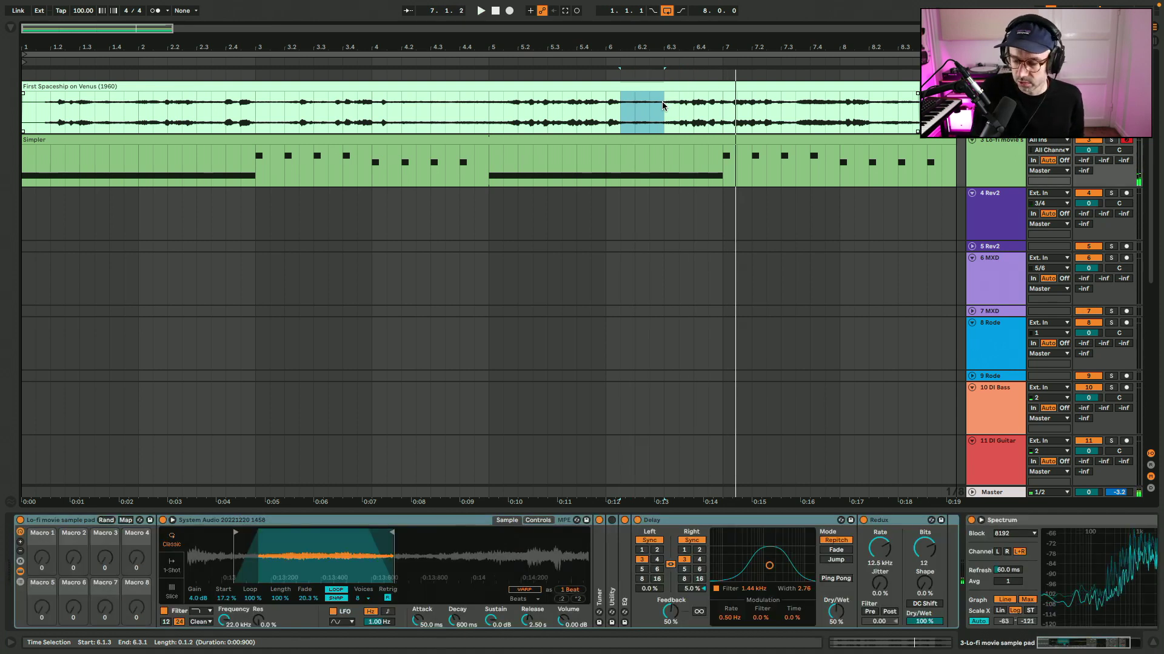
key("Home")
key("space")
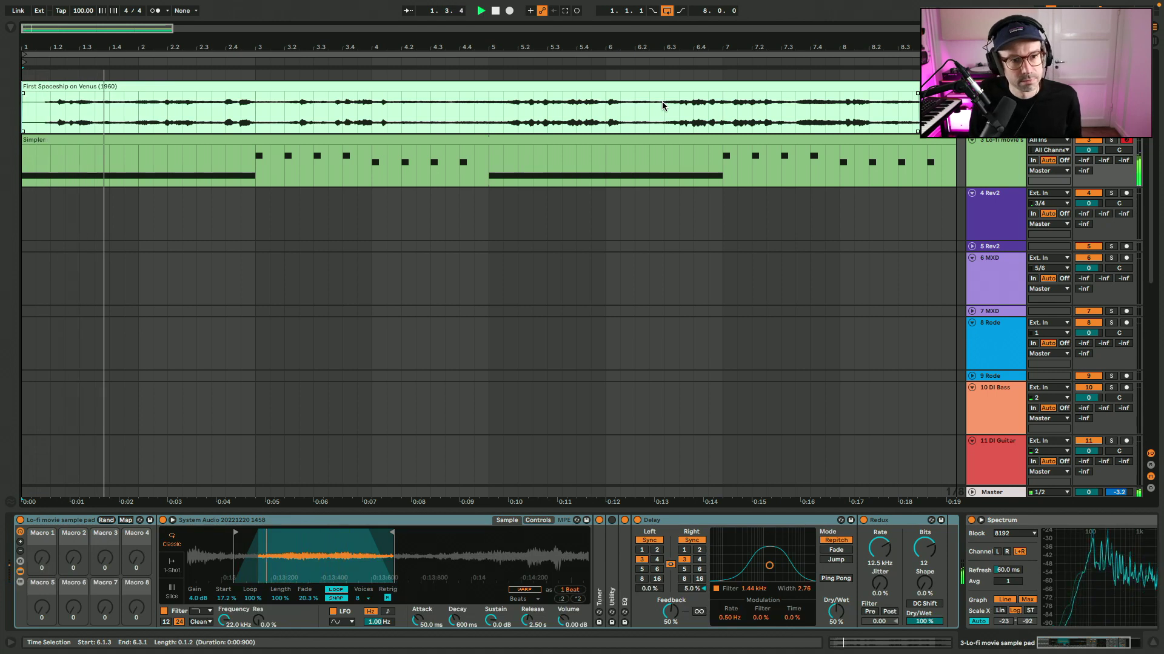